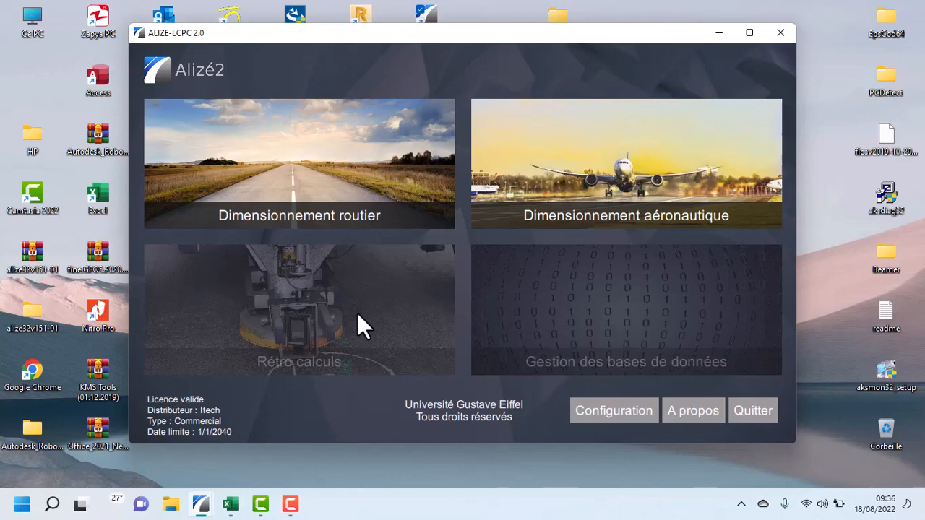
# Create a standard road design project, filling in the author's name and keeping the default project name and folder
pyautogui.click(303, 182)
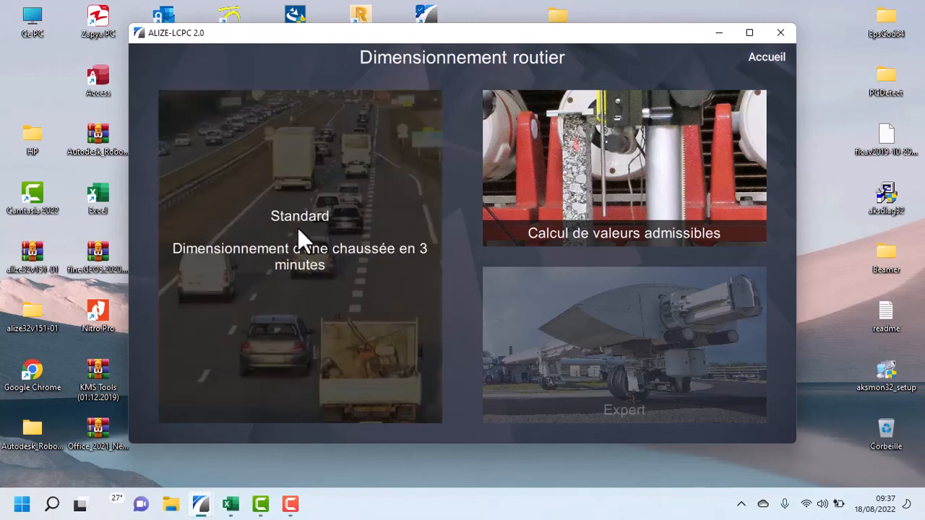
pyautogui.click(293, 224)
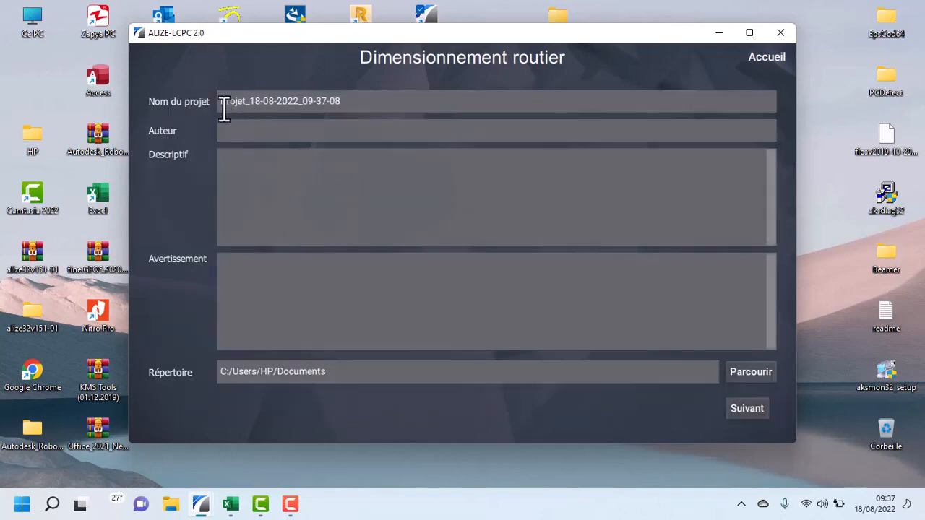
pyautogui.click(233, 133)
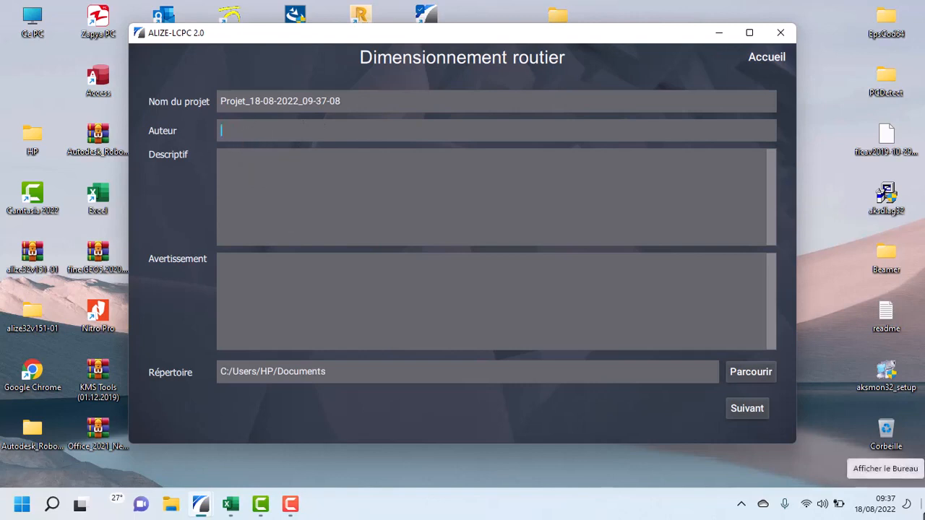
pyautogui.write('BB')
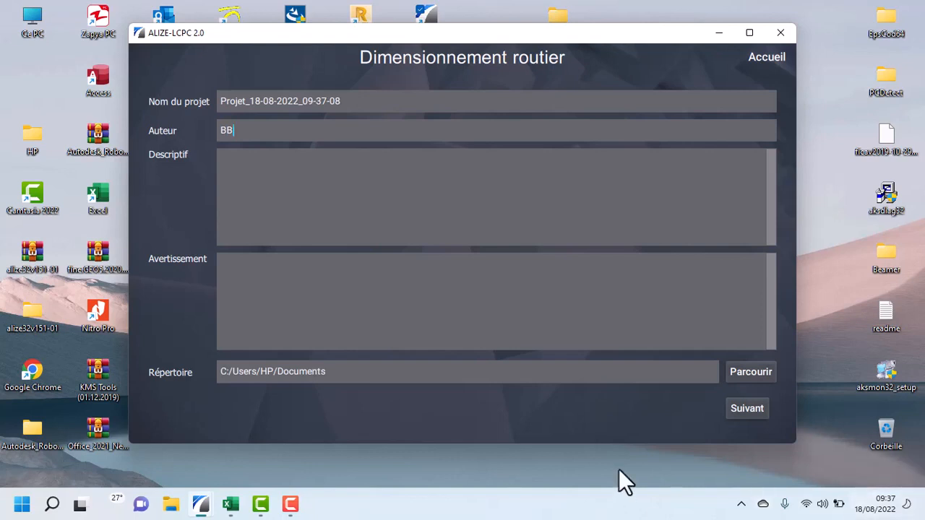
pyautogui.click(358, 192)
pyautogui.click(334, 290)
pyautogui.click(741, 413)
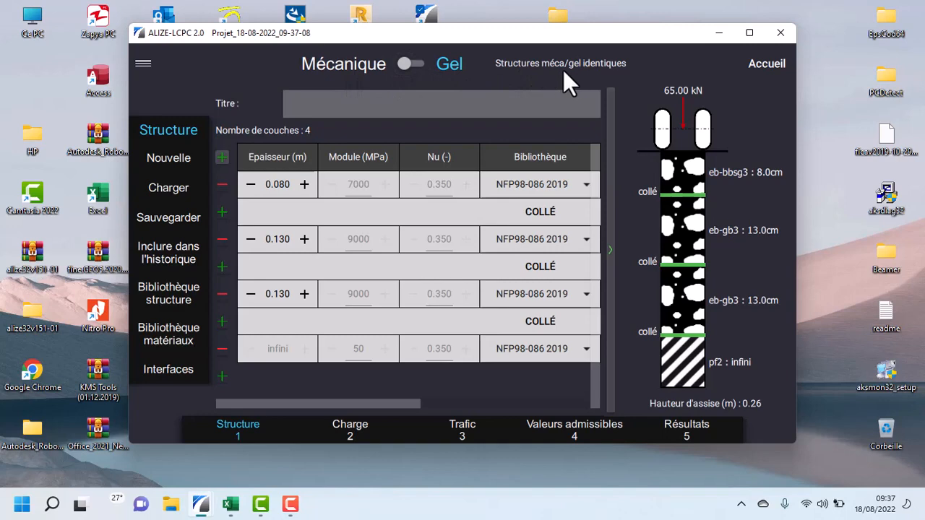
# Set the thickness of the top eb-bbsg3 layer to 0.060 m
pyautogui.click(419, 64)
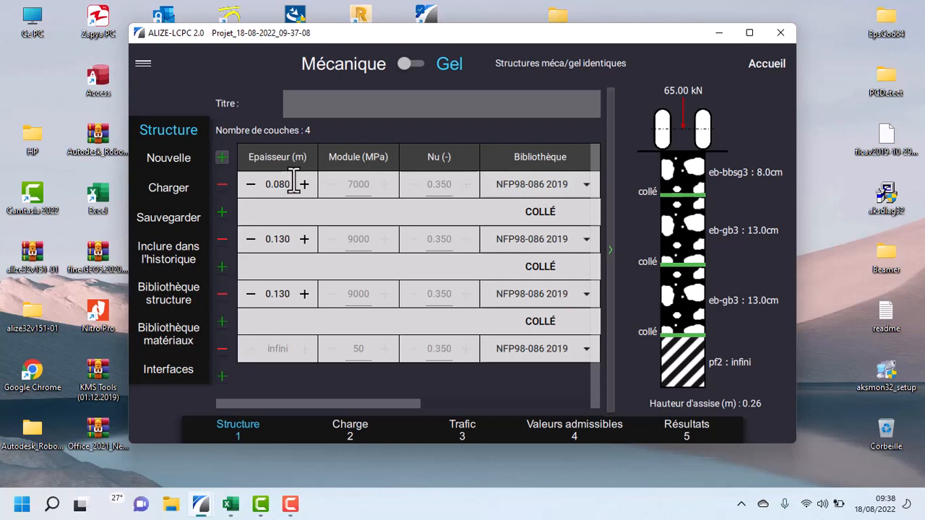
pyautogui.click(251, 184)
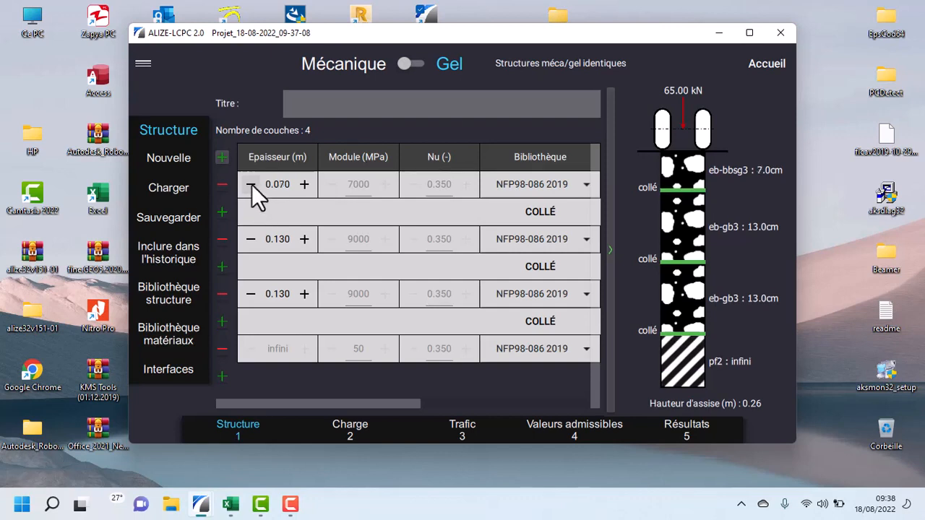
pyautogui.click(250, 185)
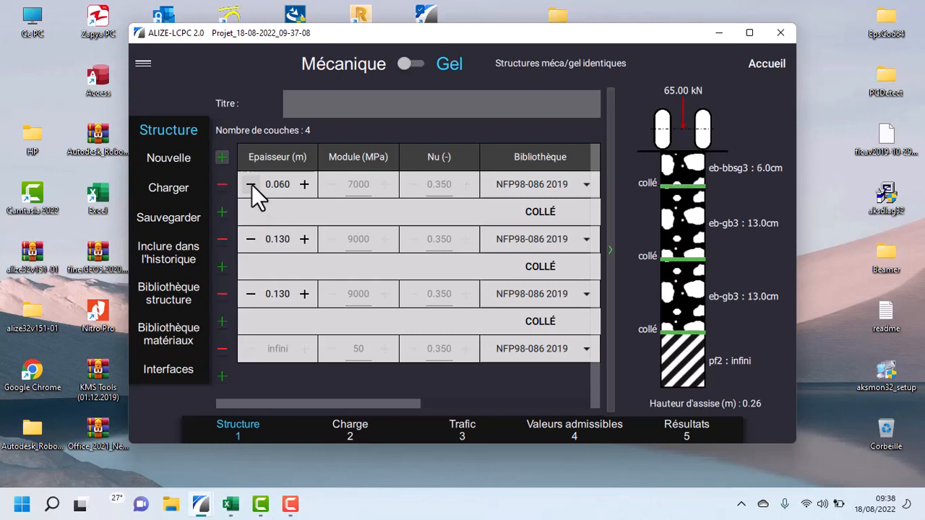
pyautogui.click(305, 184)
pyautogui.click(304, 185)
pyautogui.click(304, 184)
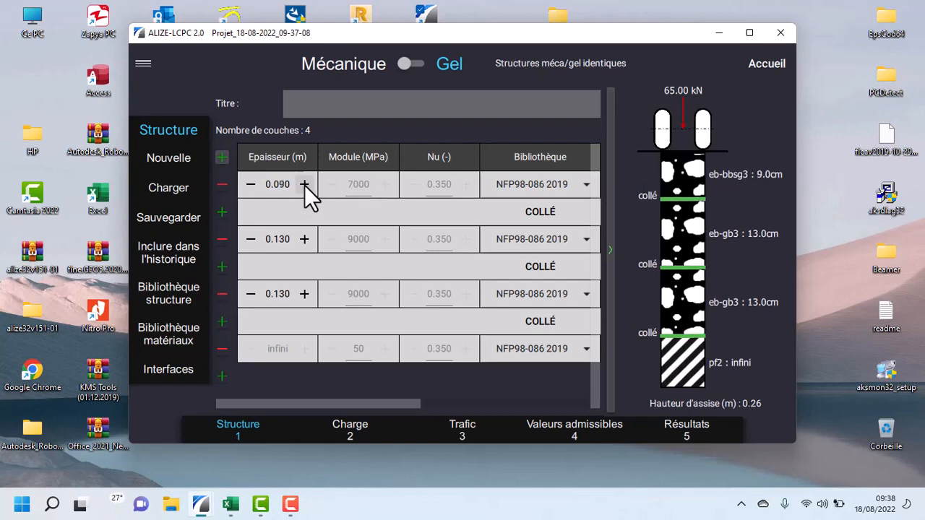
pyautogui.click(250, 185)
pyautogui.click(250, 185)
pyautogui.click(250, 185)
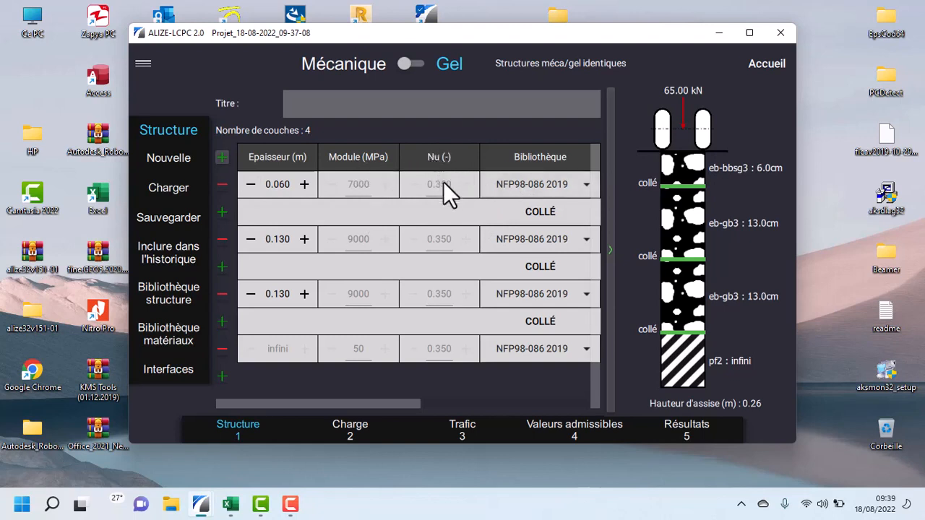
# Switch the top layer's material library to "autre" and set its modulus to 11000 MPa
pyautogui.click(585, 184)
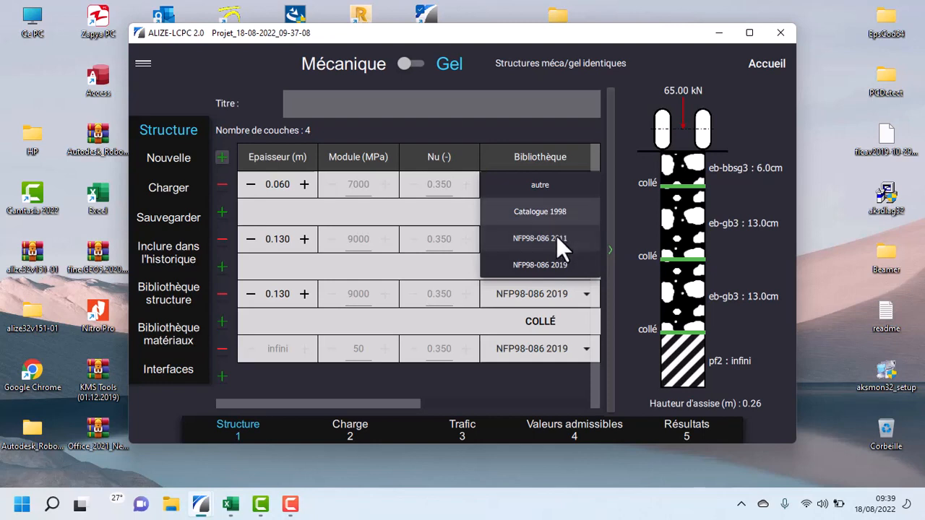
pyautogui.click(549, 189)
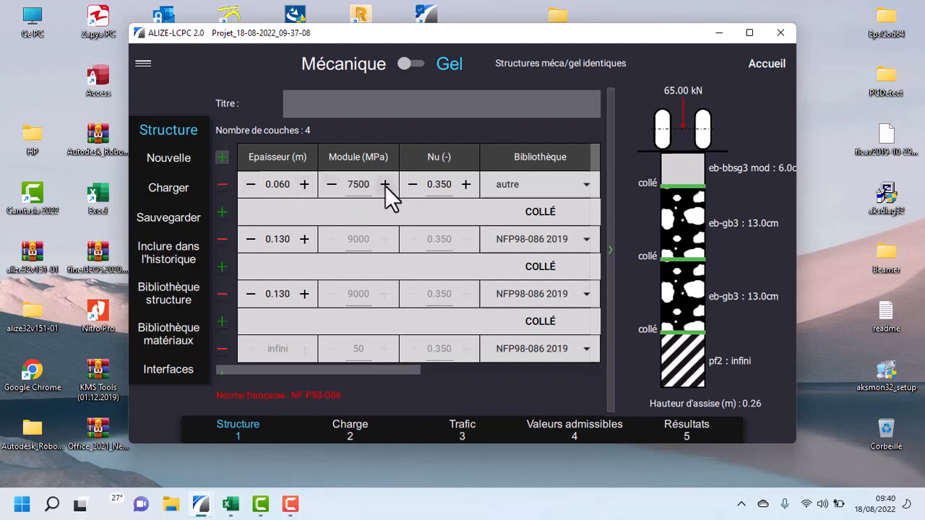
pyautogui.click(386, 184)
pyautogui.click(385, 184)
pyautogui.click(385, 185)
pyautogui.doubleClick(352, 184)
pyautogui.write('12000')
pyautogui.moveTo(368, 186)
pyautogui.mouseDown()
pyautogui.moveTo(345, 185)
pyautogui.moveTo(374, 187)
pyautogui.mouseUp()
pyautogui.write('11000')
# Set the second layer to 0.140 m thick with the "autre" library and a modulus of 11000 MPa
pyautogui.click(305, 241)
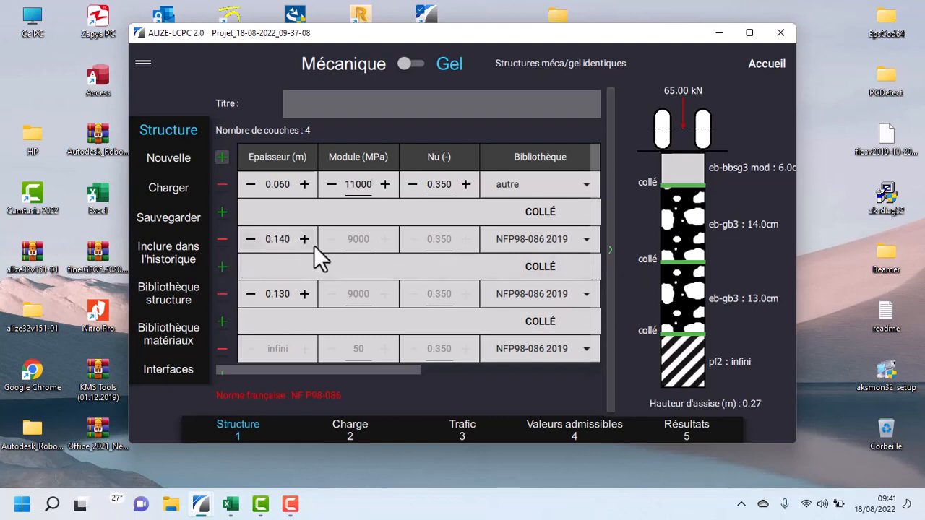
pyautogui.click(589, 245)
pyautogui.click(565, 243)
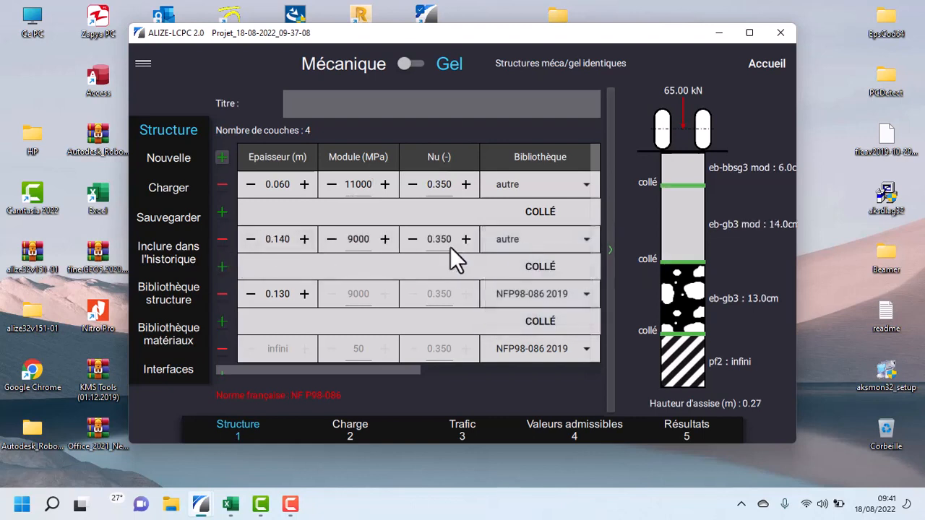
pyautogui.doubleClick(358, 239)
pyautogui.write('11000')
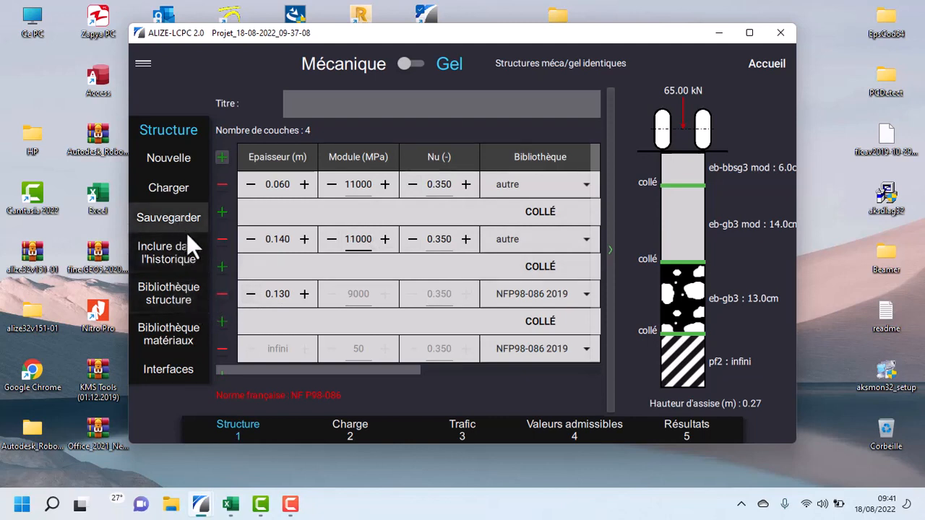
# Open the structure library, acknowledging its catalogue notice, view the listed structure types and return to the desktop
pyautogui.click(166, 297)
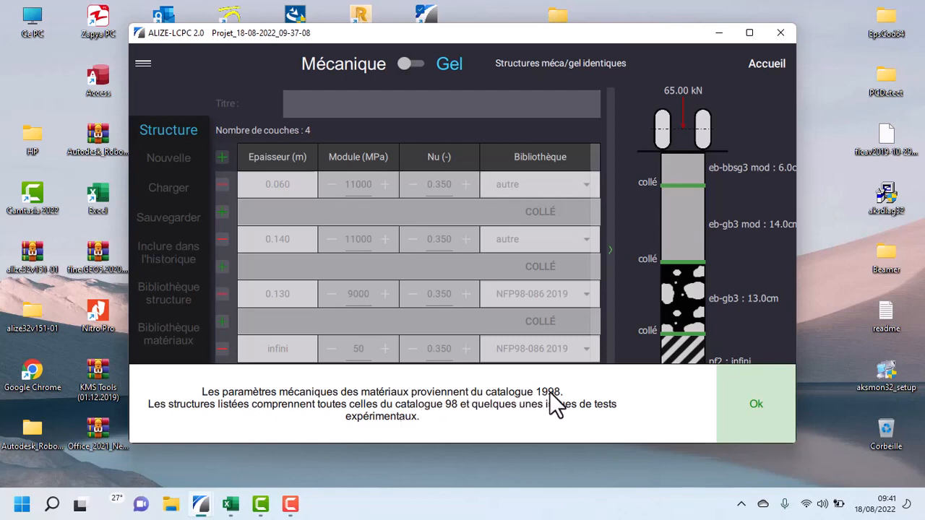
pyautogui.click(764, 406)
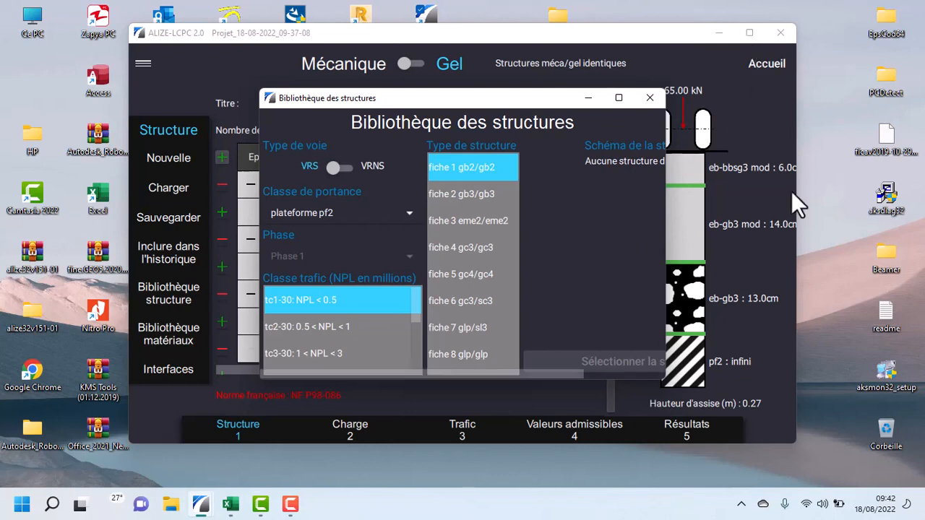
pyautogui.click(920, 513)
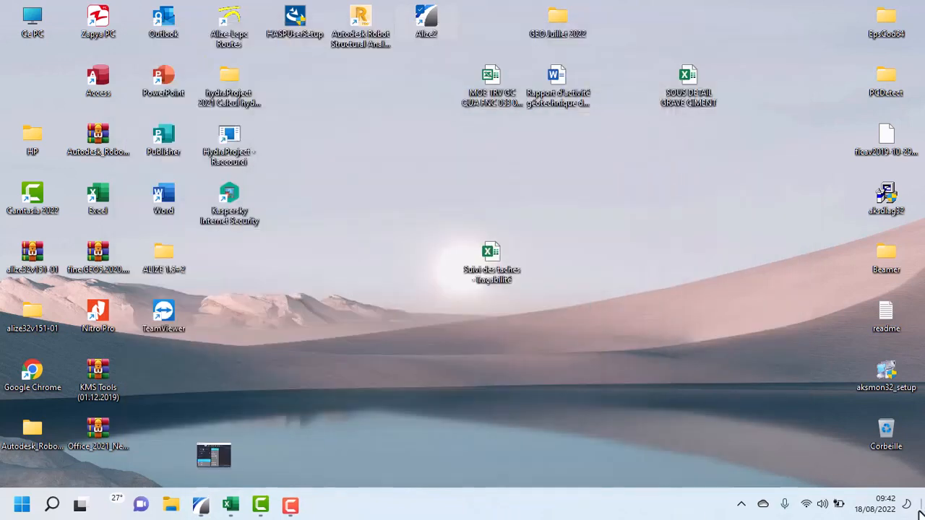
# Launch Alizé-Lcpc v1.5 with the basic road module and give the first layer 0.06 m thickness and 5400 MPa modulus
pyautogui.doubleClick(231, 36)
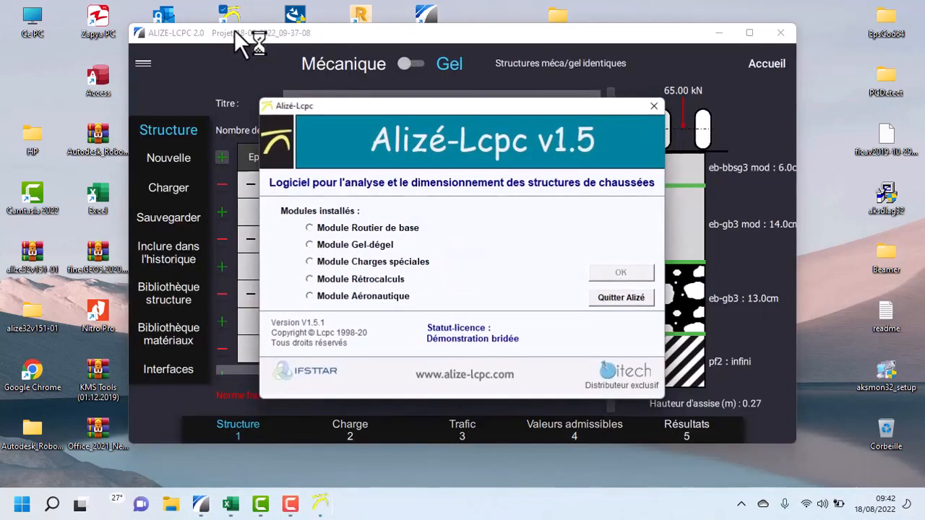
pyautogui.click(623, 274)
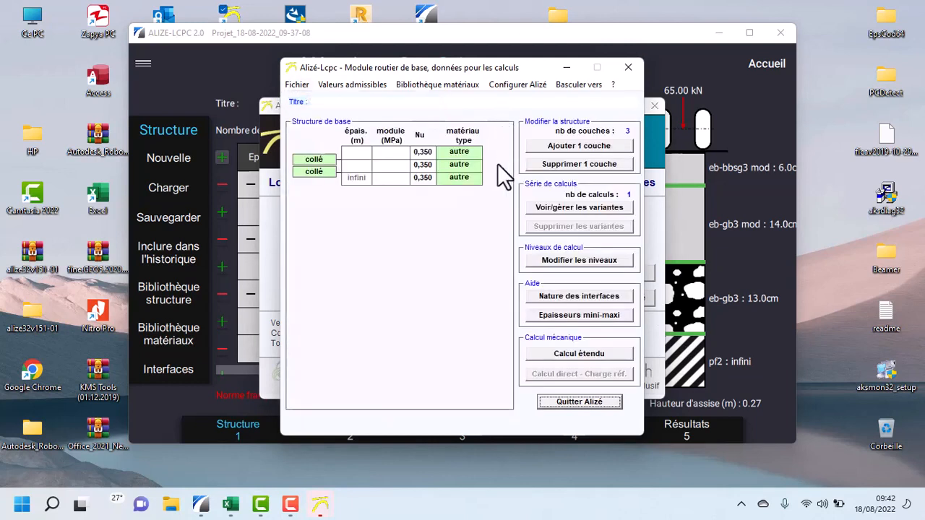
pyautogui.click(365, 153)
pyautogui.write('0,0')
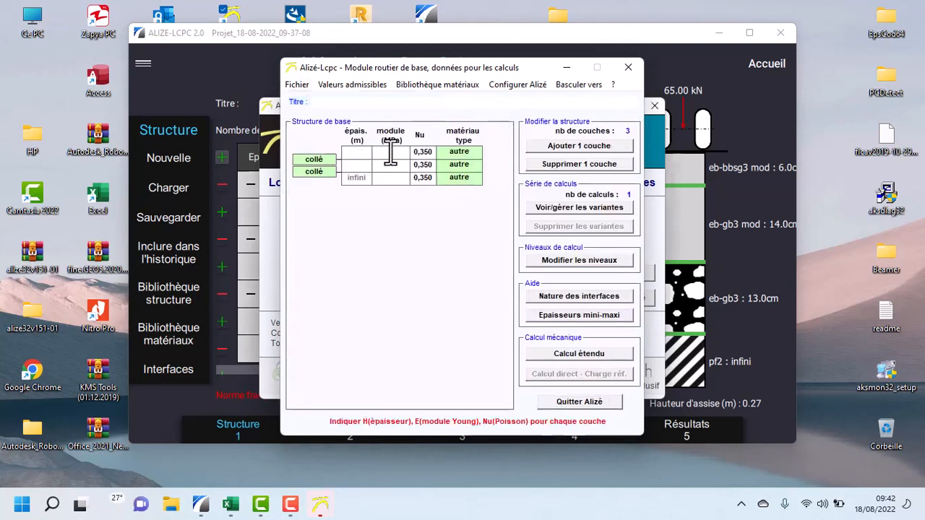
pyautogui.write('6')
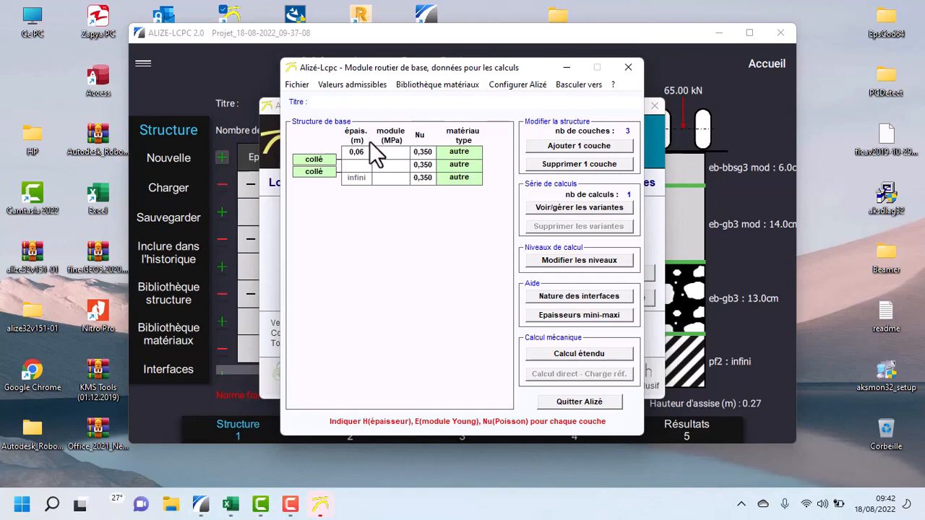
pyautogui.click(392, 153)
pyautogui.write('5400')
# Examine the standard materials library, including untreated gravels for flexible structures, and exit Alizé-Lcpc v1.5
pyautogui.click(479, 151)
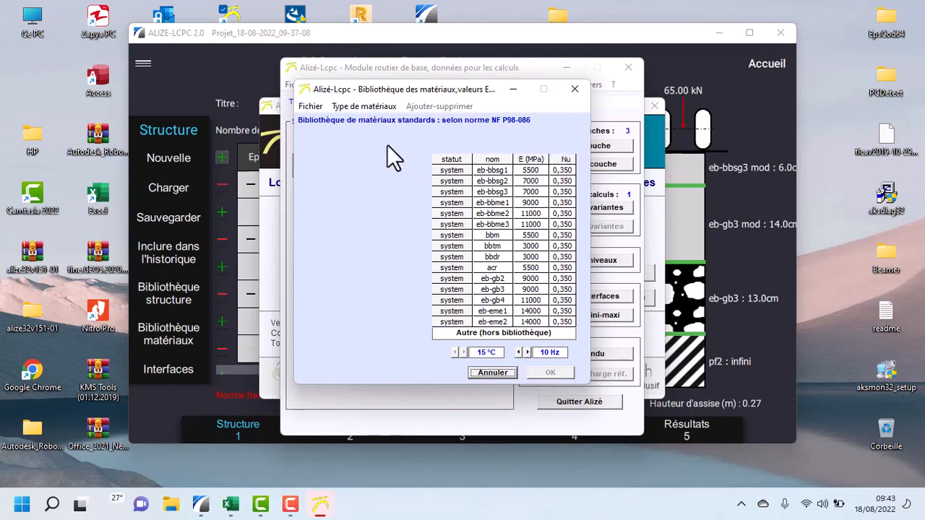
pyautogui.click(368, 107)
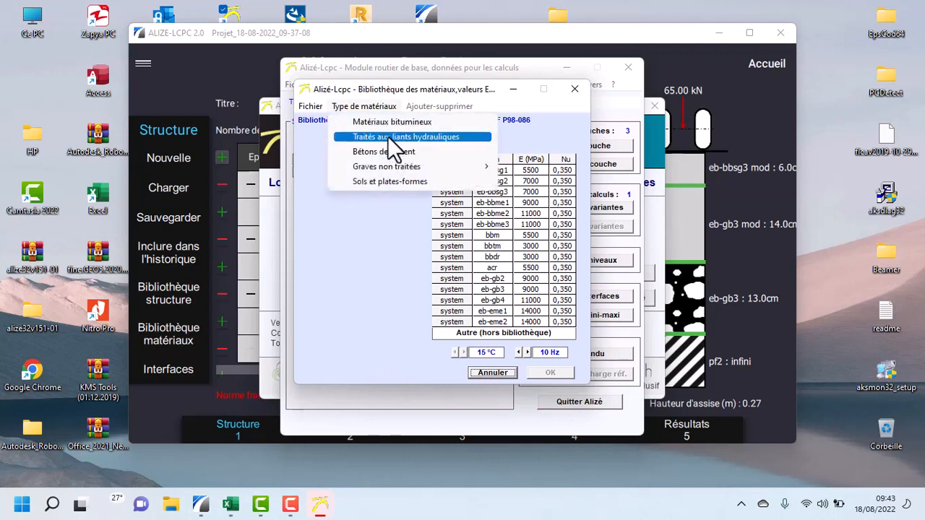
pyautogui.moveTo(394, 169)
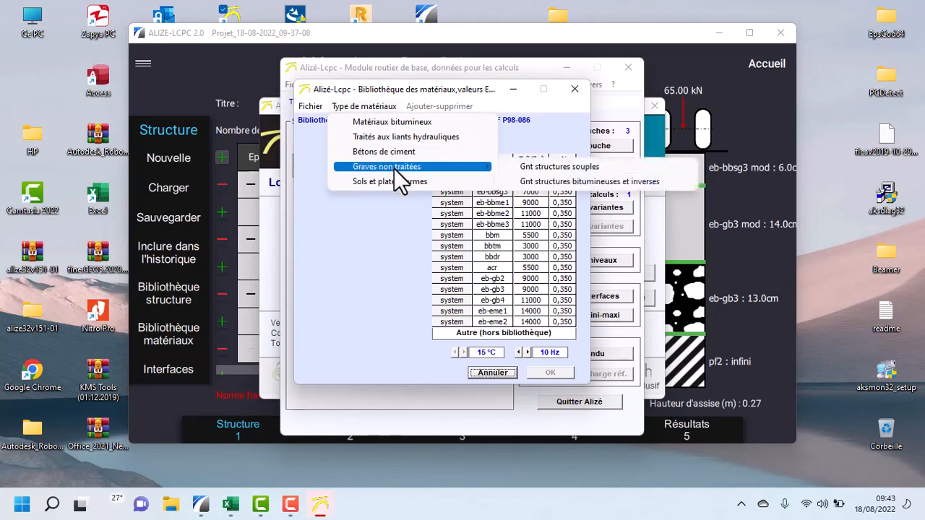
pyautogui.click(536, 168)
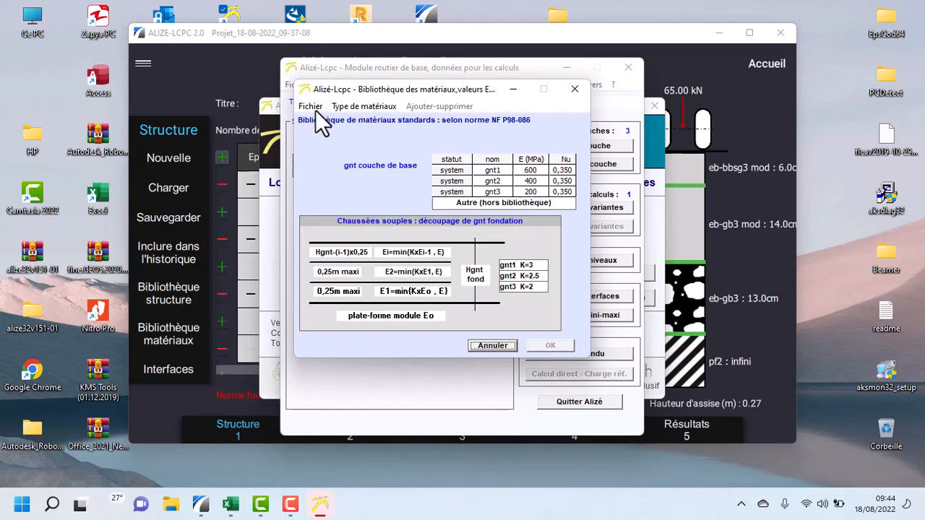
pyautogui.click(574, 89)
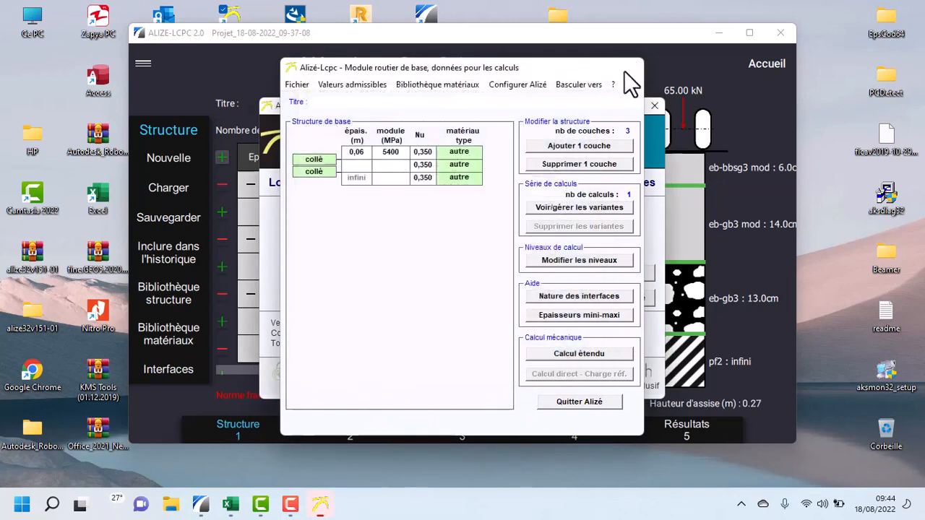
pyautogui.click(625, 69)
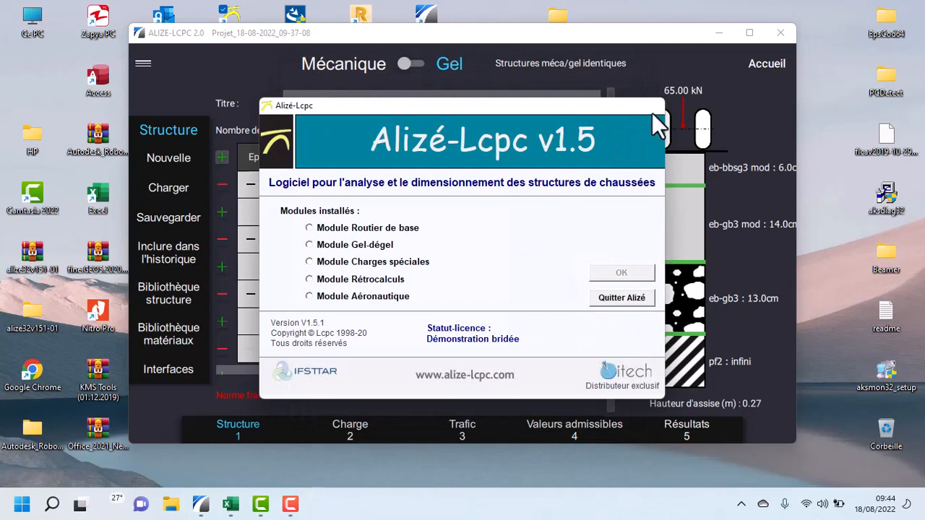
pyautogui.click(654, 106)
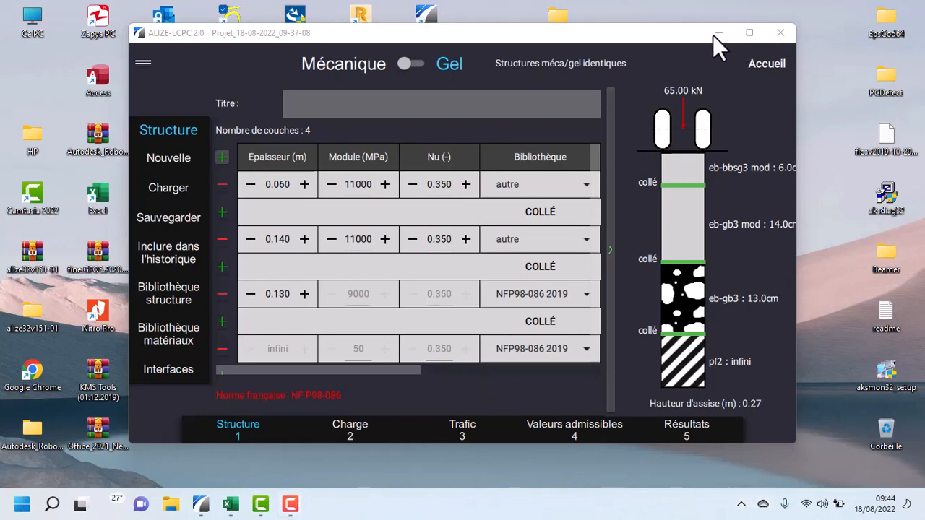
pyautogui.click(80, 506)
pyautogui.click(78, 505)
pyautogui.click(922, 506)
pyautogui.click(922, 506)
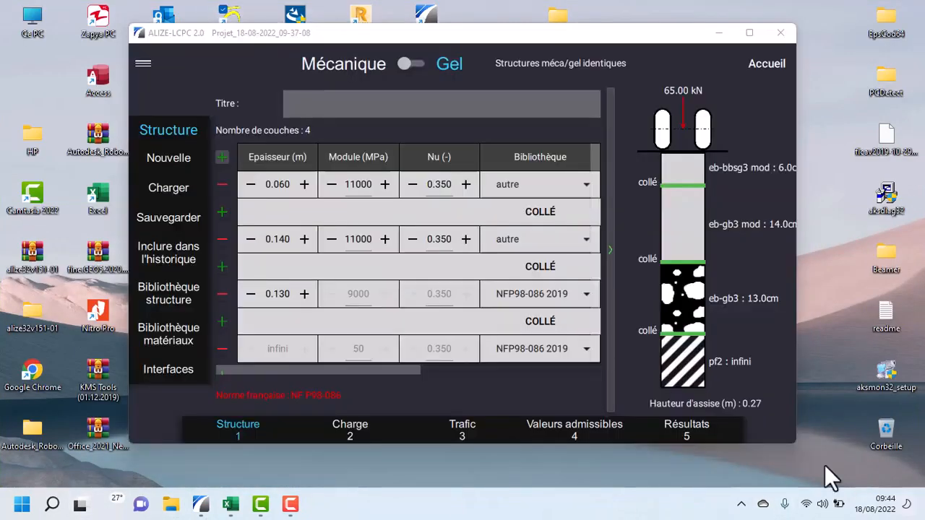
pyautogui.moveTo(291, 504)
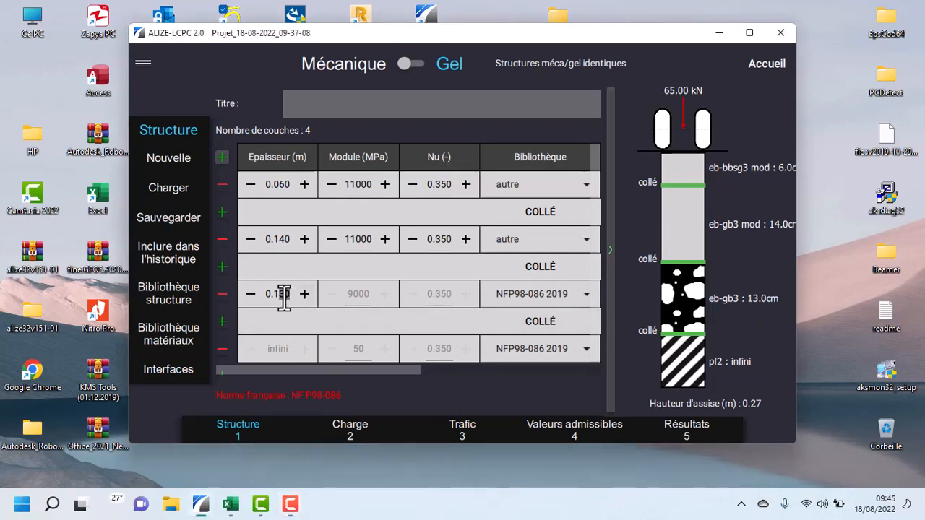
# Set the third layer's thickness to 0.25 m and switch its material library to "autre"
pyautogui.moveTo(289, 294); pyautogui.dragTo(264, 296)
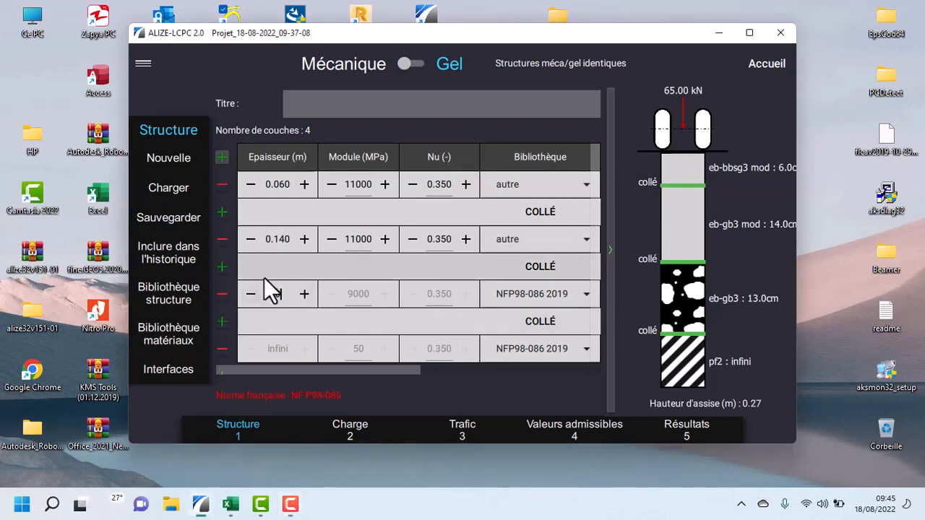
pyautogui.press('BackSpace')
pyautogui.write('0.25')
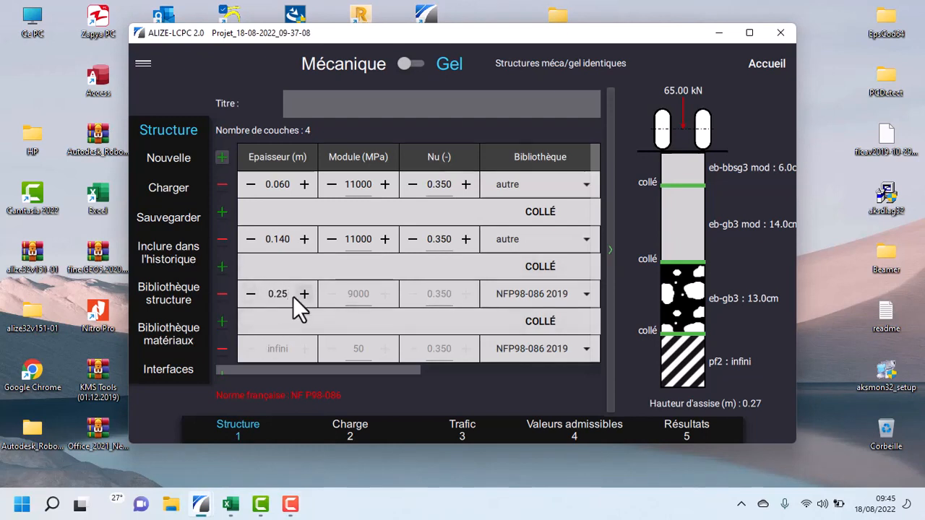
pyautogui.click(541, 293)
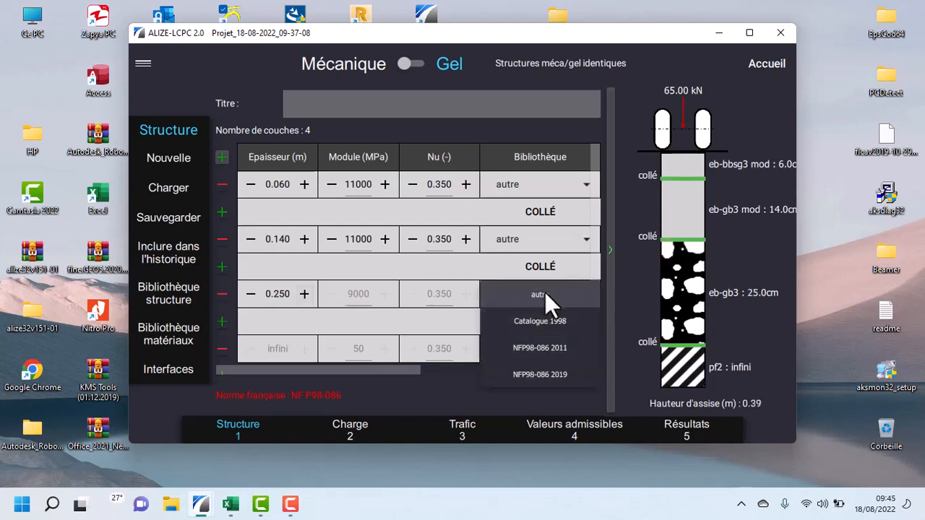
pyautogui.click(546, 297)
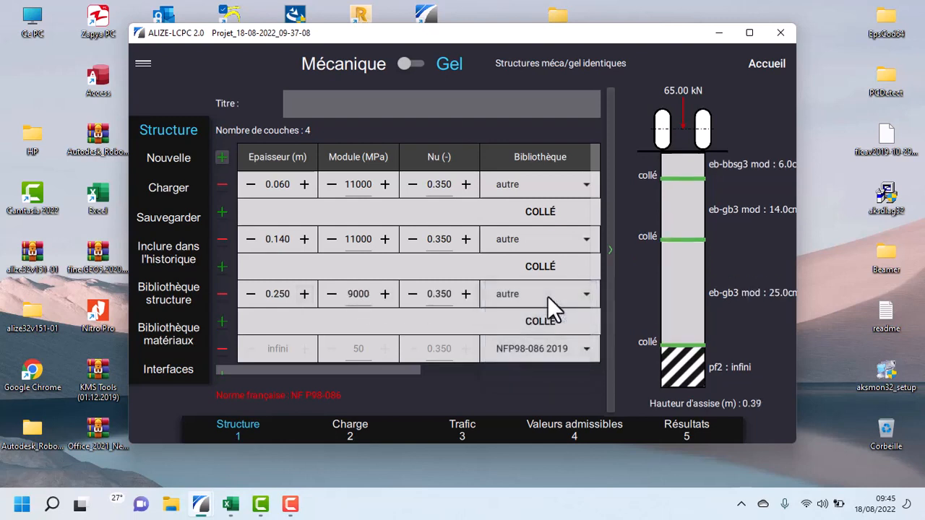
# Set the third layer's modulus to 400 MPa and switch the fourth layer's material library to "autre"
pyautogui.doubleClick(359, 292)
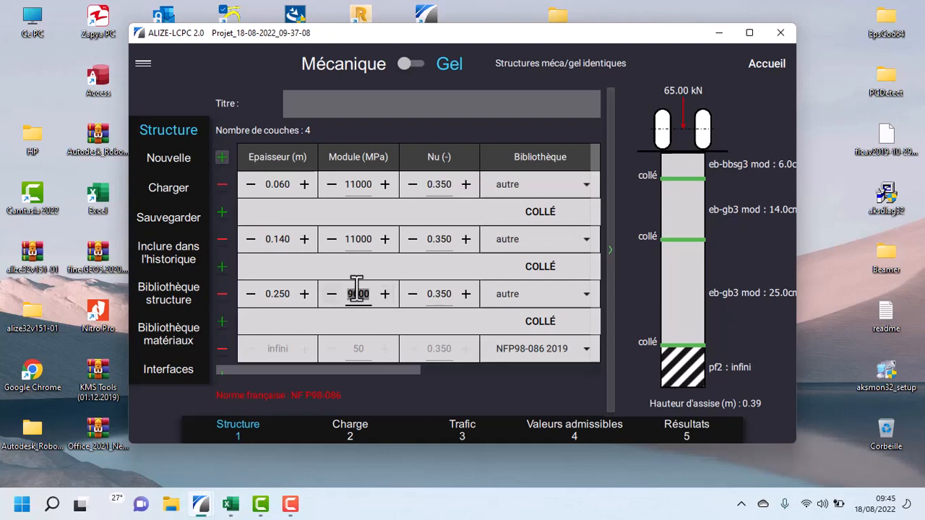
pyautogui.write('400')
pyautogui.click(569, 348)
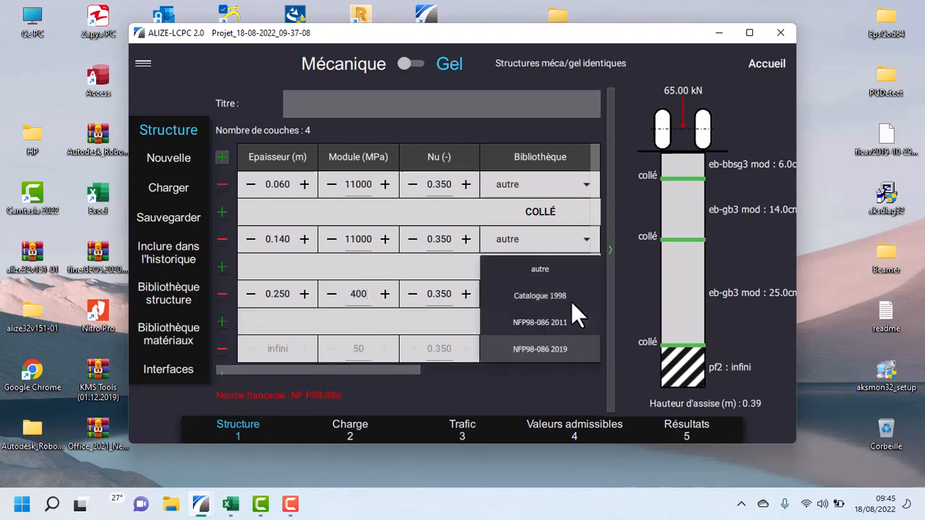
pyautogui.click(561, 273)
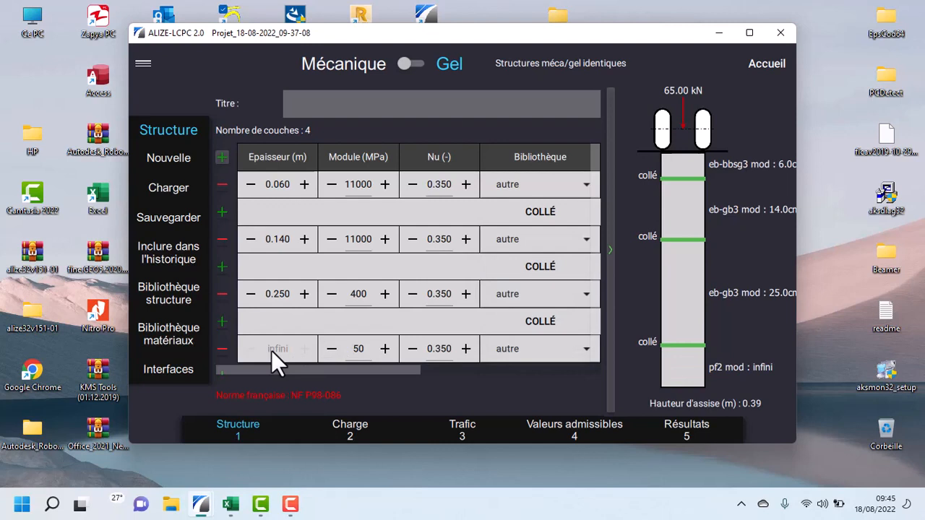
pyautogui.click(367, 350)
pyautogui.moveTo(367, 350); pyautogui.dragTo(352, 349)
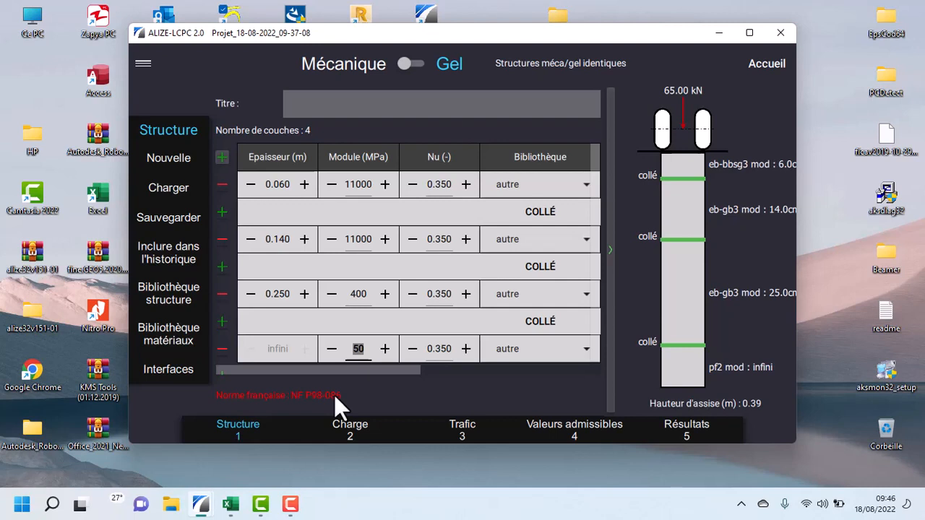
pyautogui.click(343, 321)
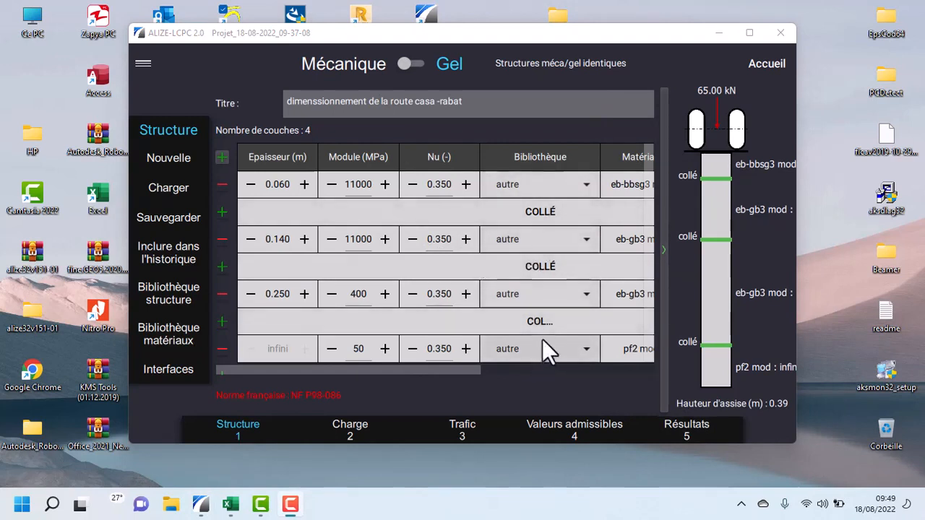
# Examine the standard's interface conditions for flexible, bituminous, mixed-structure and cement-concrete pavements, and close the interface reference
pyautogui.click(174, 371)
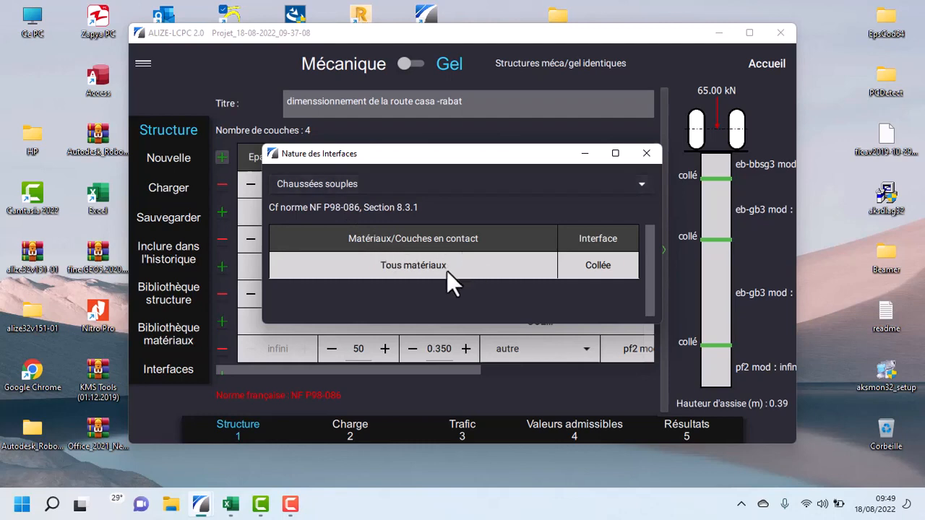
pyautogui.click(643, 184)
pyautogui.click(474, 207)
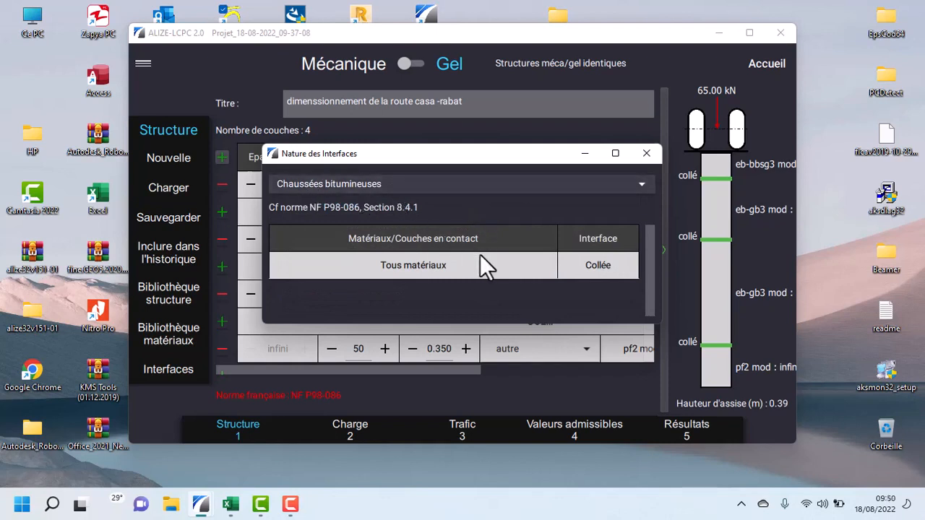
pyautogui.click(507, 183)
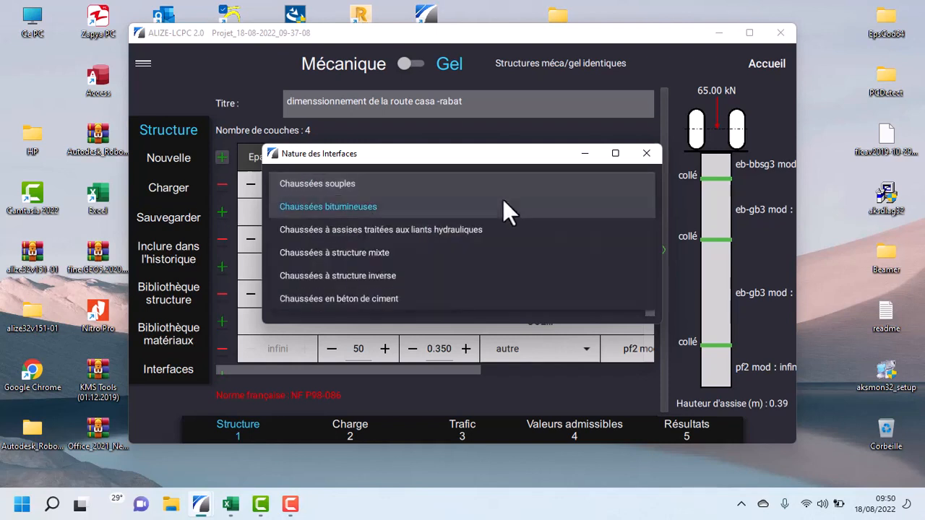
pyautogui.click(483, 257)
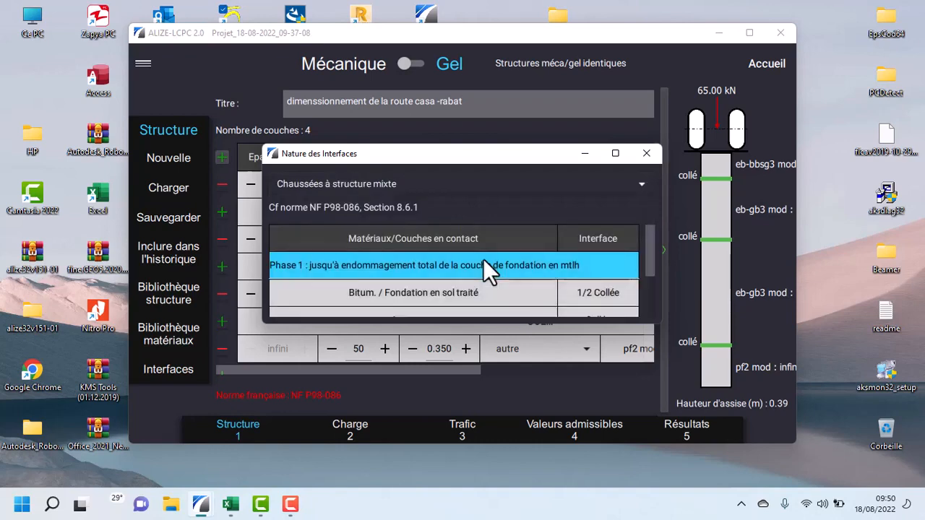
pyautogui.scroll(-2, 505, 282)
pyautogui.scroll(2, 505, 282)
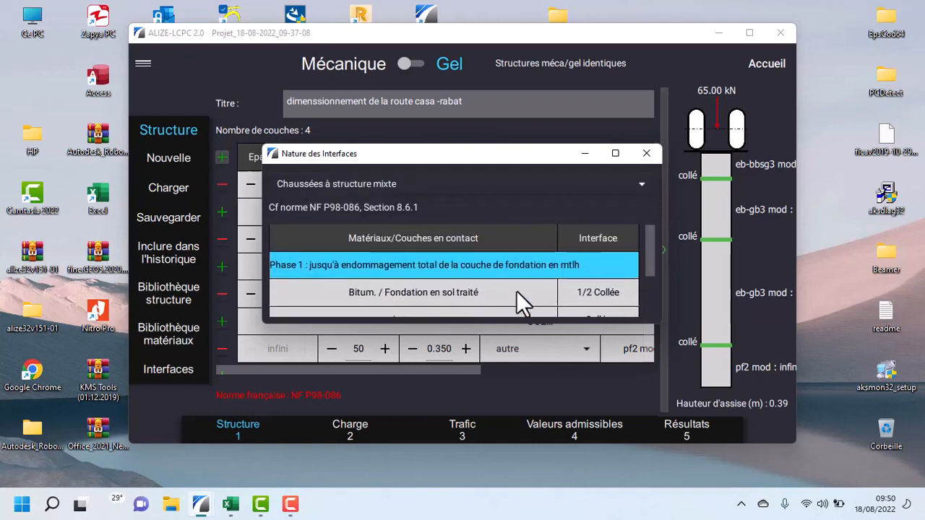
pyautogui.scroll(-2, 516, 290)
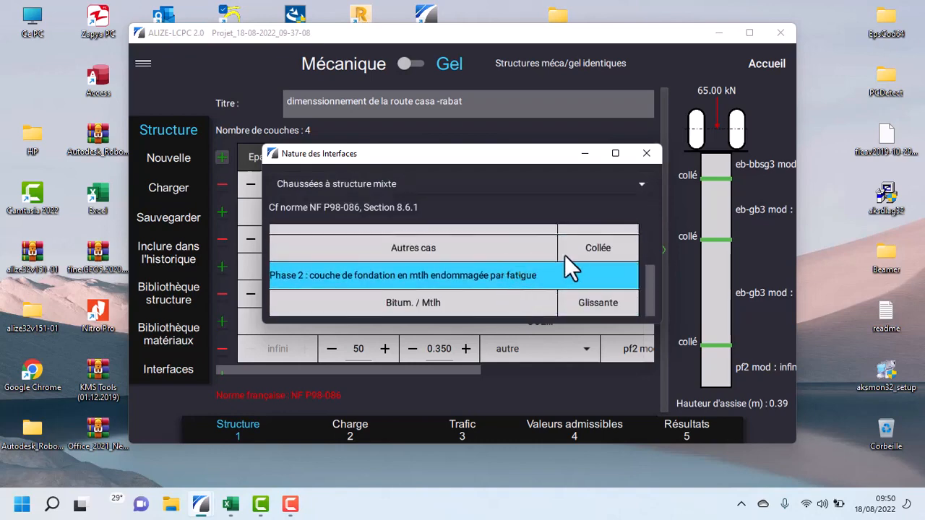
pyautogui.scroll(3, 535, 300)
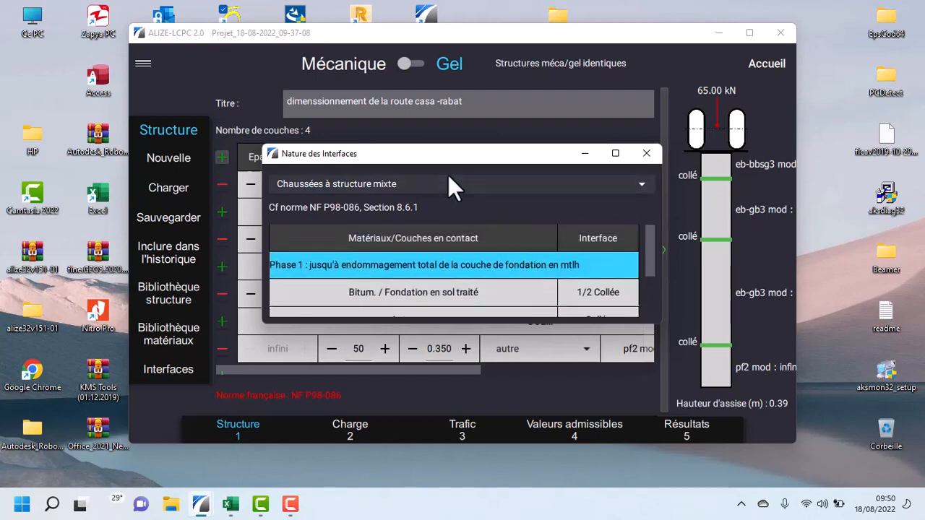
pyautogui.click(448, 174)
pyautogui.click(445, 296)
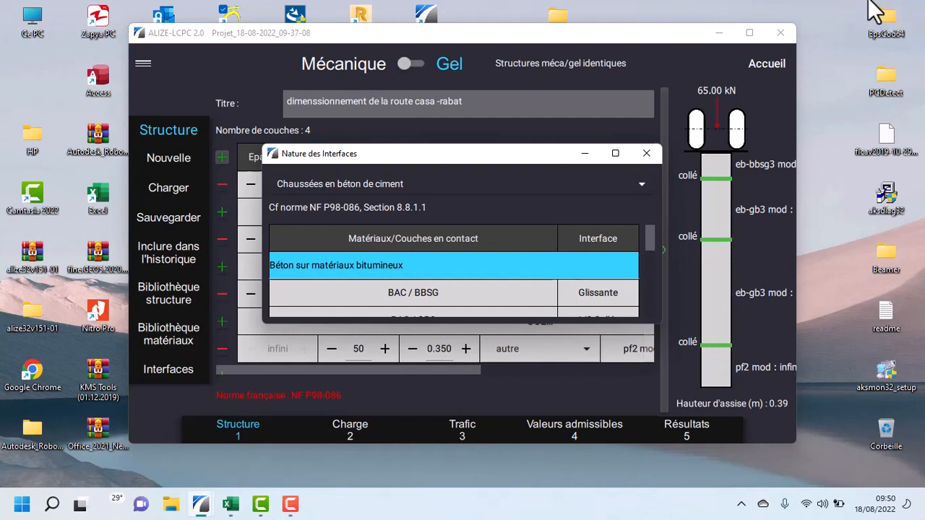
pyautogui.click(516, 191)
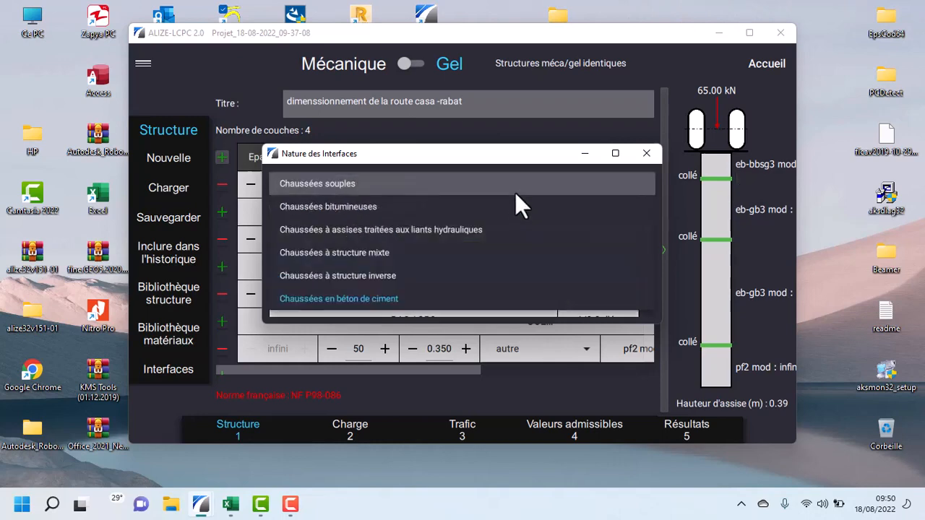
pyautogui.click(519, 190)
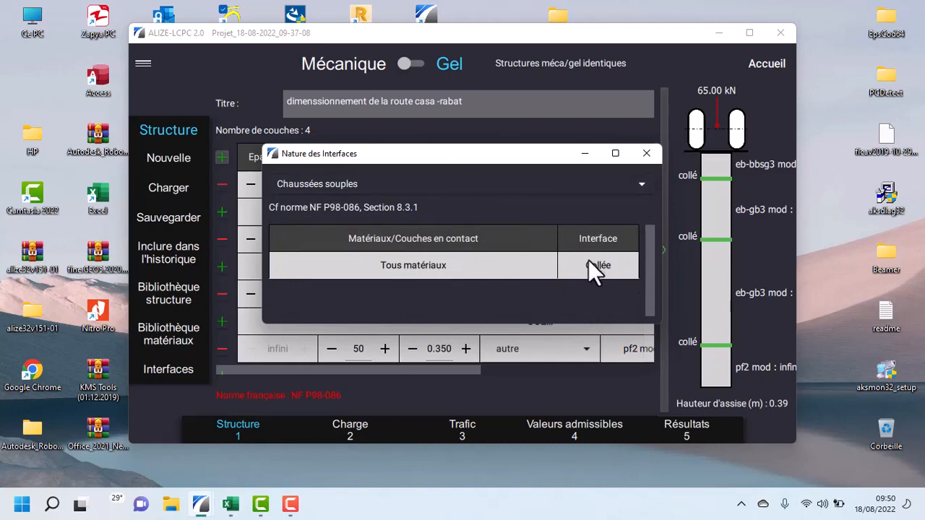
pyautogui.click(646, 153)
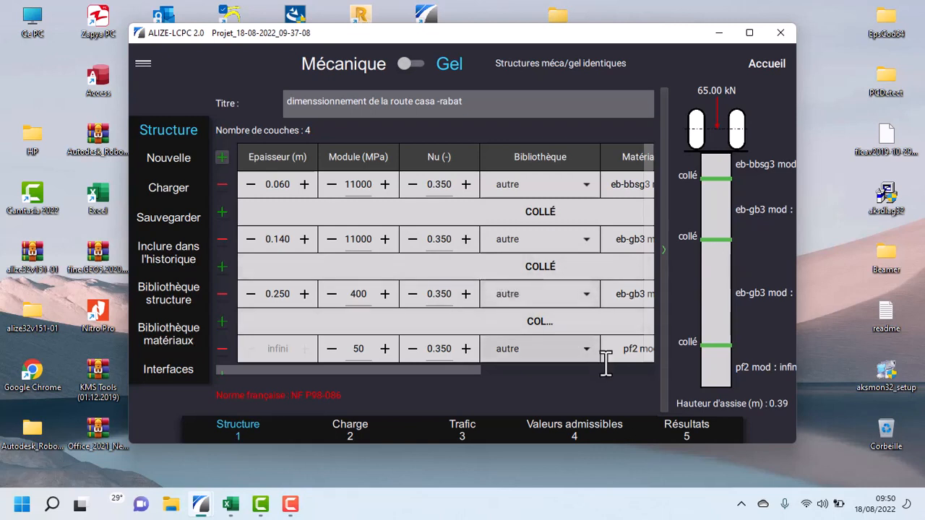
pyautogui.click(842, 466)
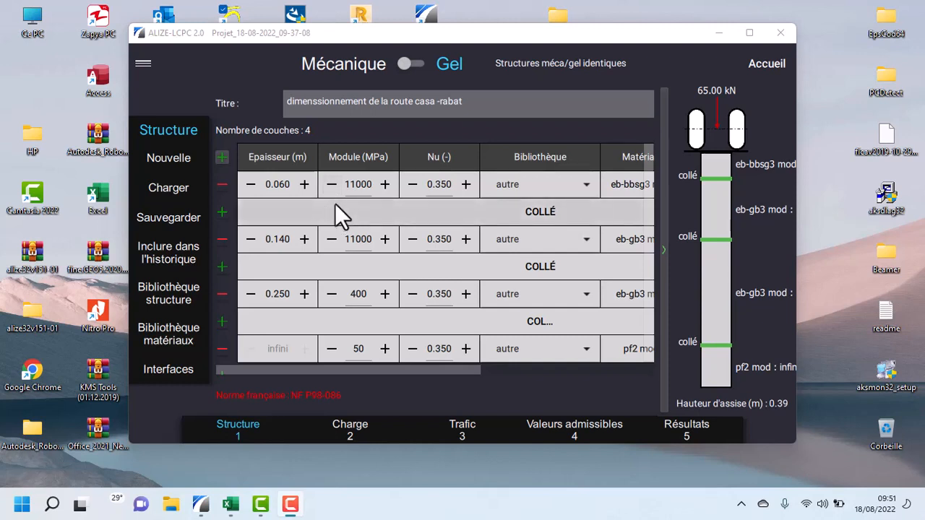
# Check the reference load options, keeping "Jumelage standard français", and open the traffic settings
pyautogui.click(354, 433)
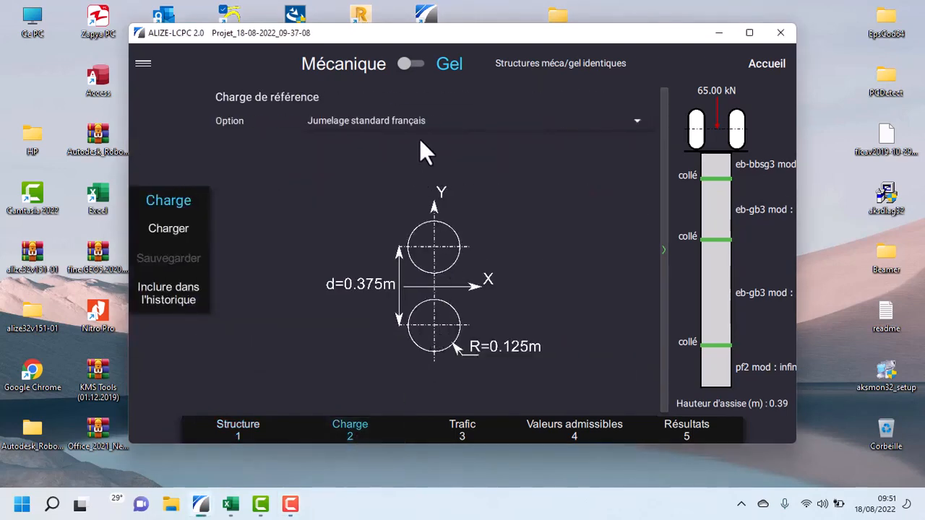
pyautogui.click(435, 122)
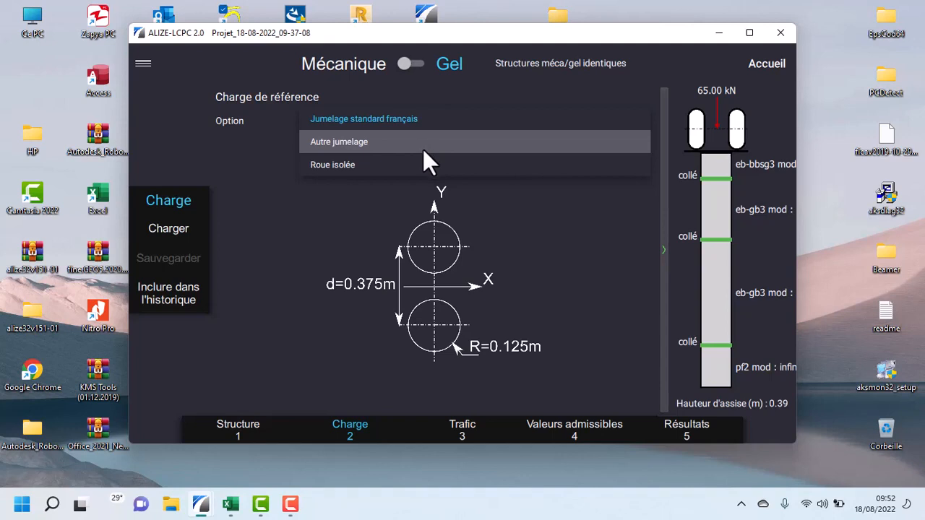
pyautogui.click(354, 208)
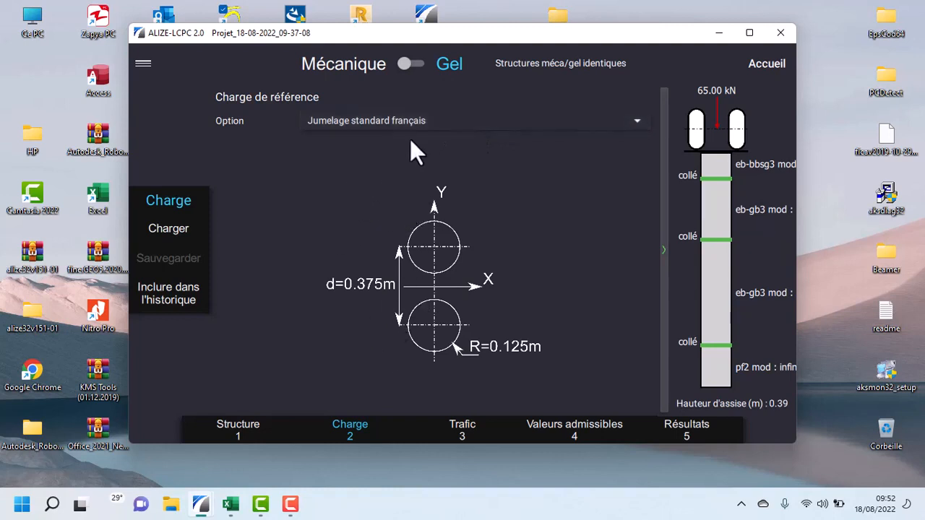
pyautogui.click(461, 431)
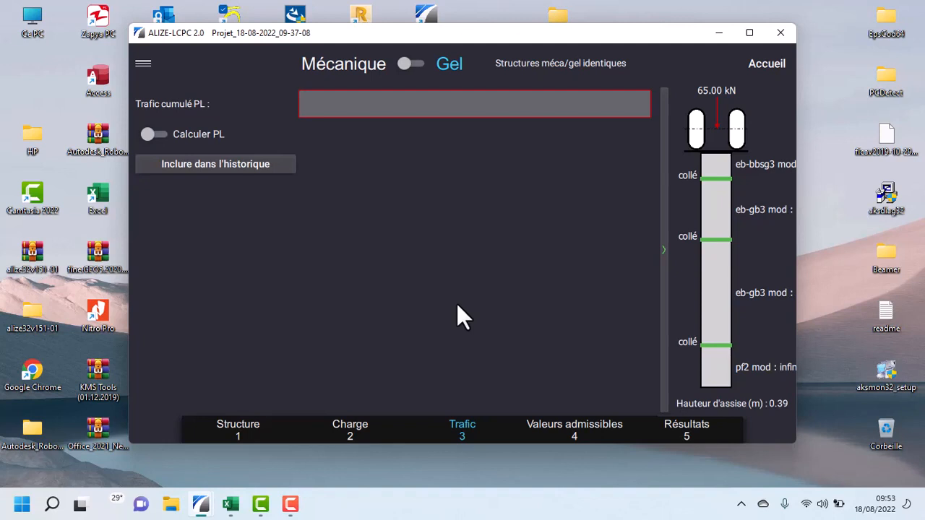
# Enter 500 directly as the cumulative heavy-vehicle traffic
pyautogui.click(356, 107)
pyautogui.write('500')
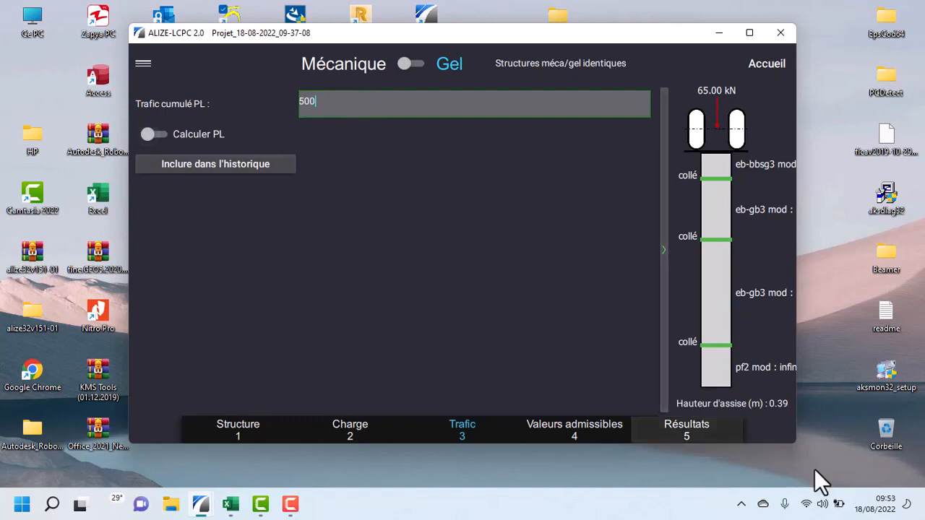
pyautogui.click(846, 470)
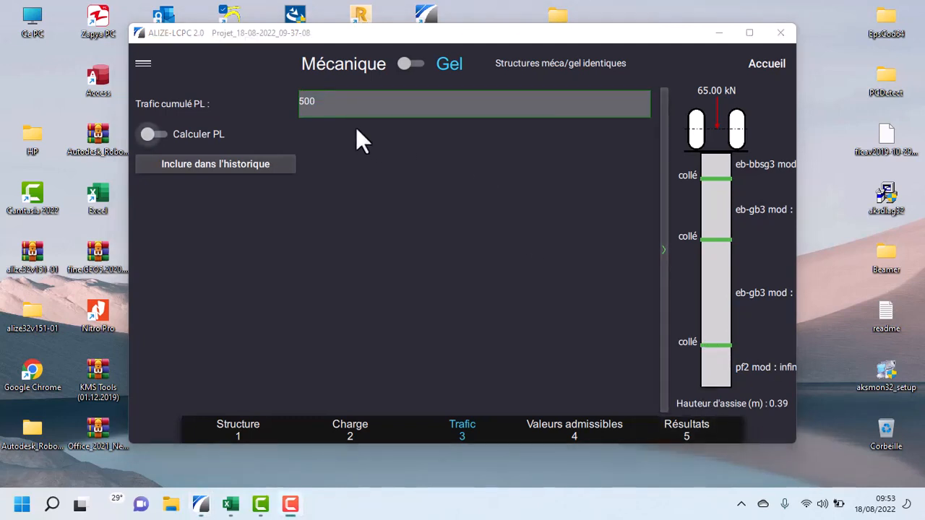
pyautogui.click(350, 109)
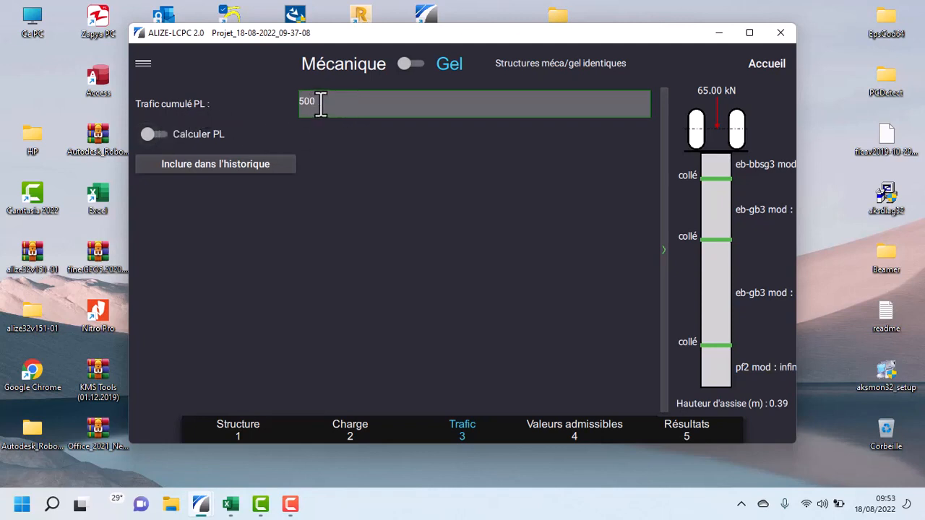
# Enable the calculation of cumulative heavy-vehicle traffic and set the growth rate type to "arithmétique"
pyautogui.click(160, 134)
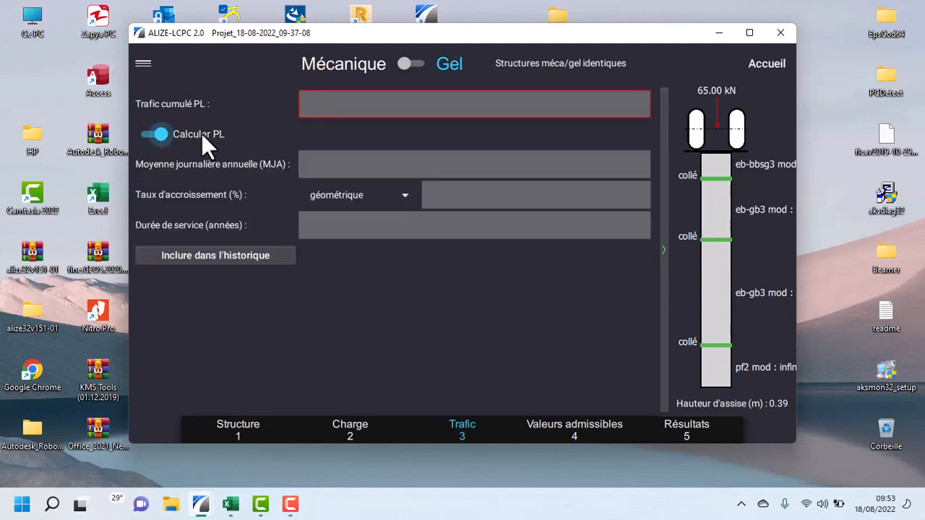
pyautogui.click(341, 165)
pyautogui.click(380, 201)
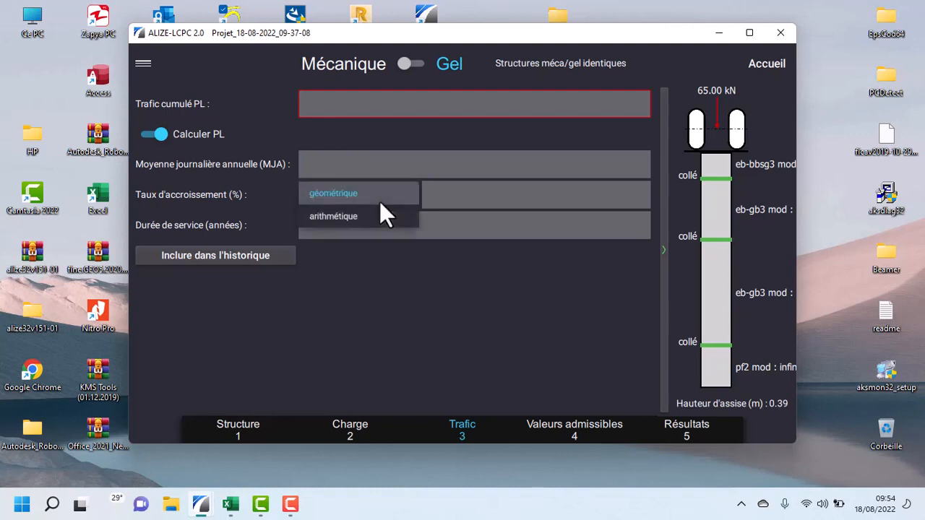
pyautogui.click(377, 215)
pyautogui.click(435, 196)
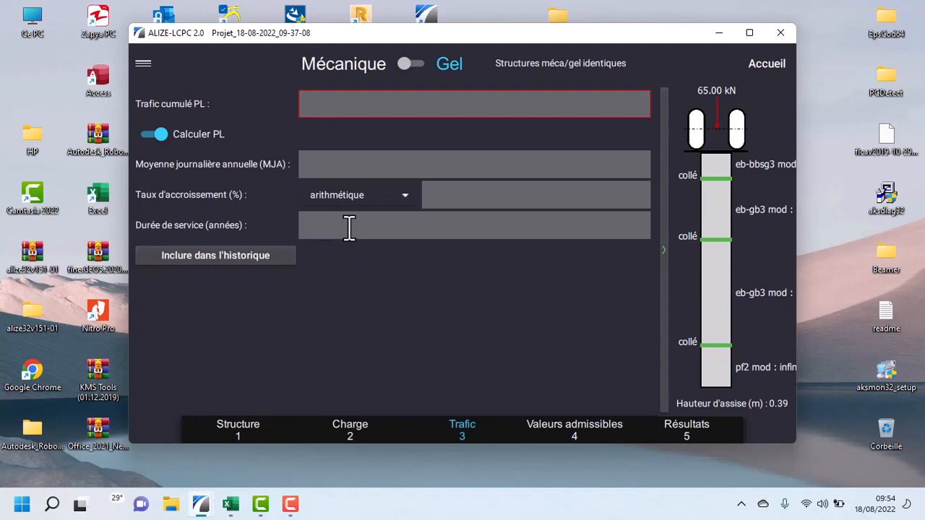
pyautogui.click(849, 490)
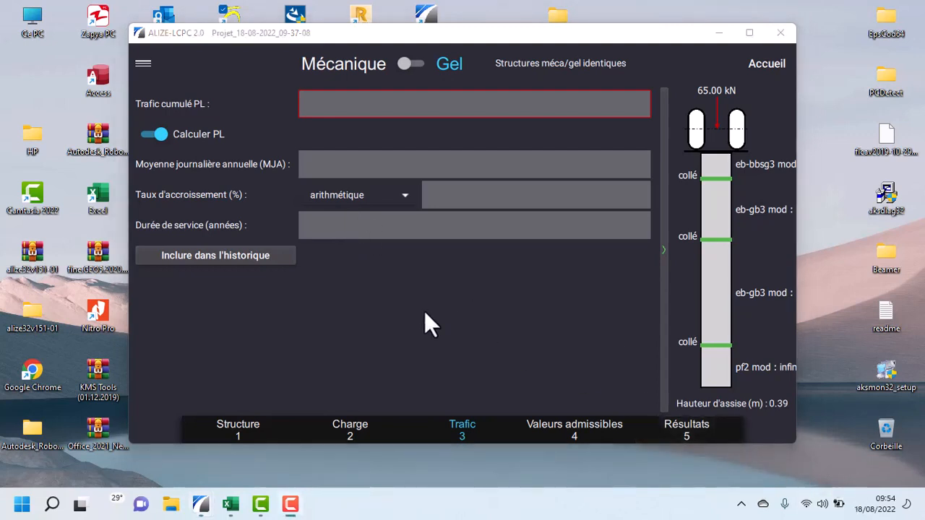
# Set the annual daily average to 500, the growth rate to 4 % and the service life to 20 years, and maximize the window
pyautogui.click(370, 166)
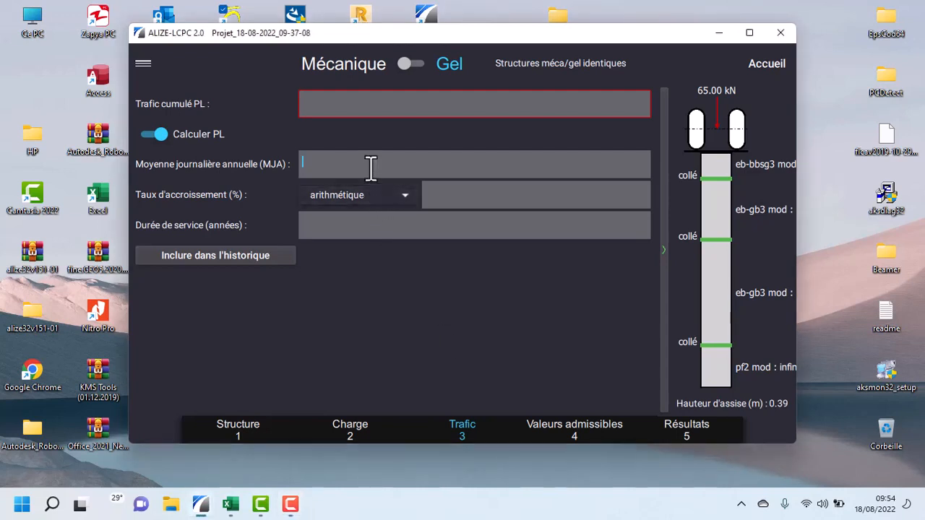
pyautogui.write('500')
pyautogui.click(449, 197)
pyautogui.write('4')
pyautogui.click(420, 233)
pyautogui.write('20')
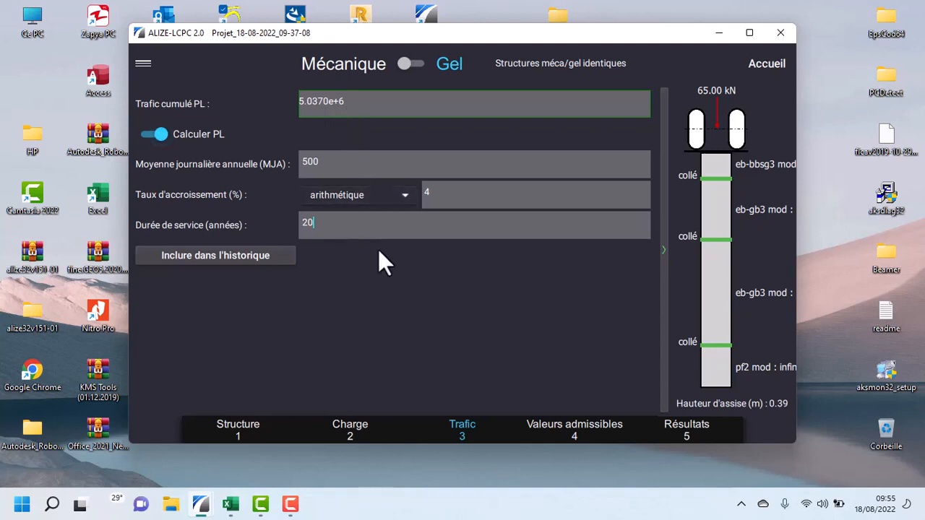
pyautogui.press('super+Up')
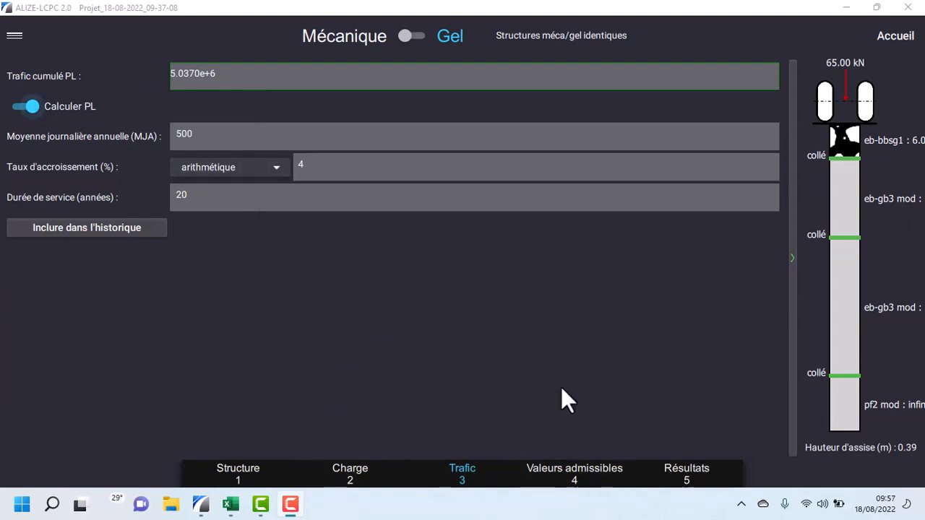
# Check the layers listed for the admissible values and change the first structure layer's material to the bituminous eb-bbsg2
pyautogui.click(577, 477)
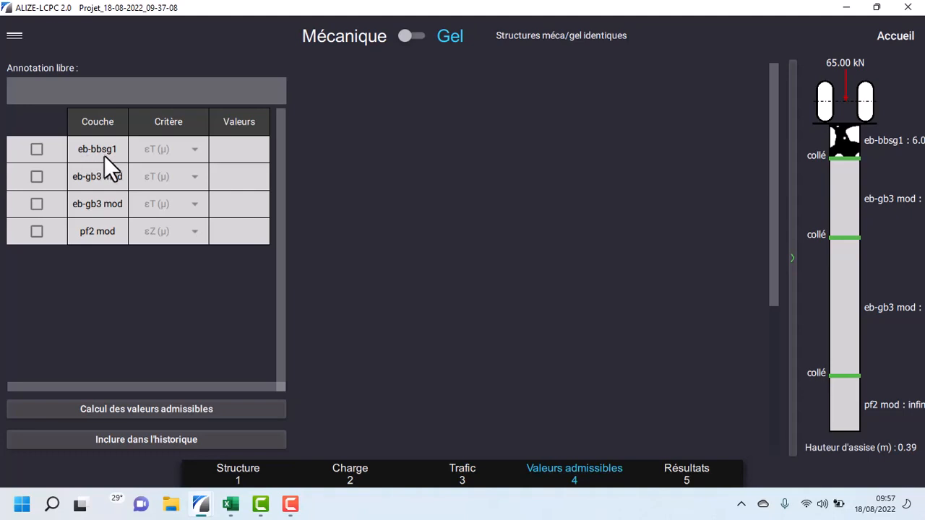
pyautogui.click(228, 474)
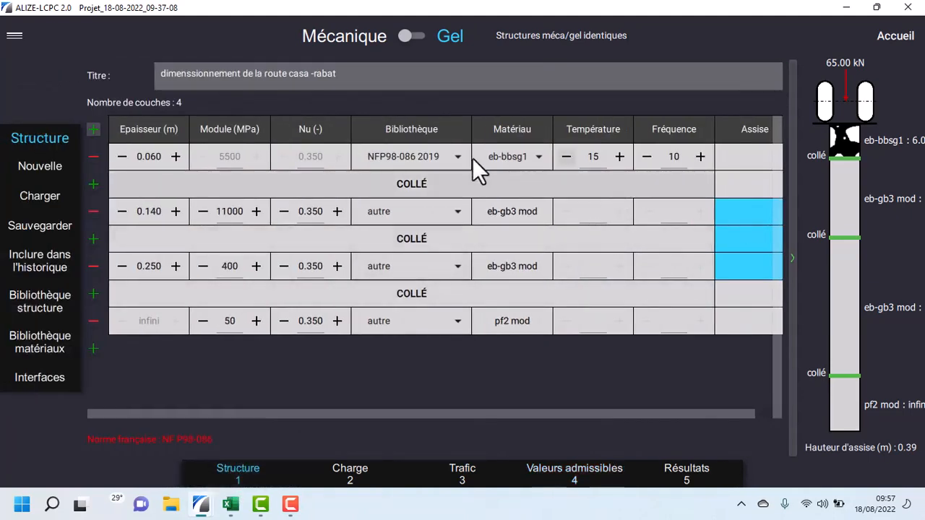
pyautogui.click(537, 158)
pyautogui.moveTo(531, 186)
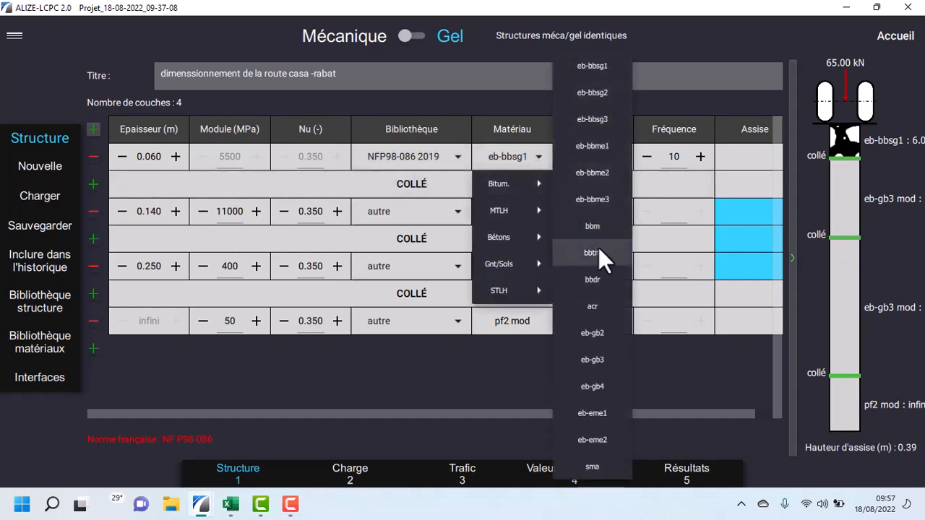
pyautogui.click(606, 91)
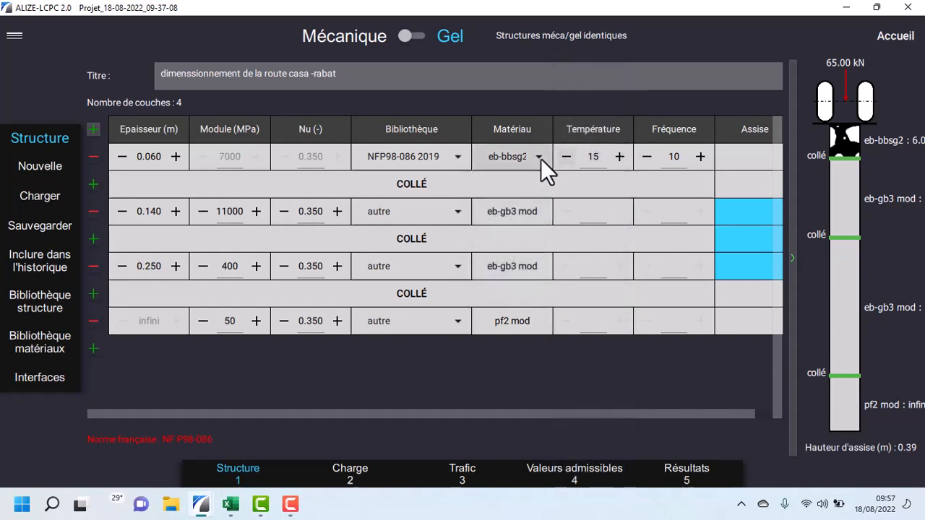
# Set the second layer's library to NFP98-086 2019 and its material to the bituminous eb-gb4
pyautogui.click(538, 221)
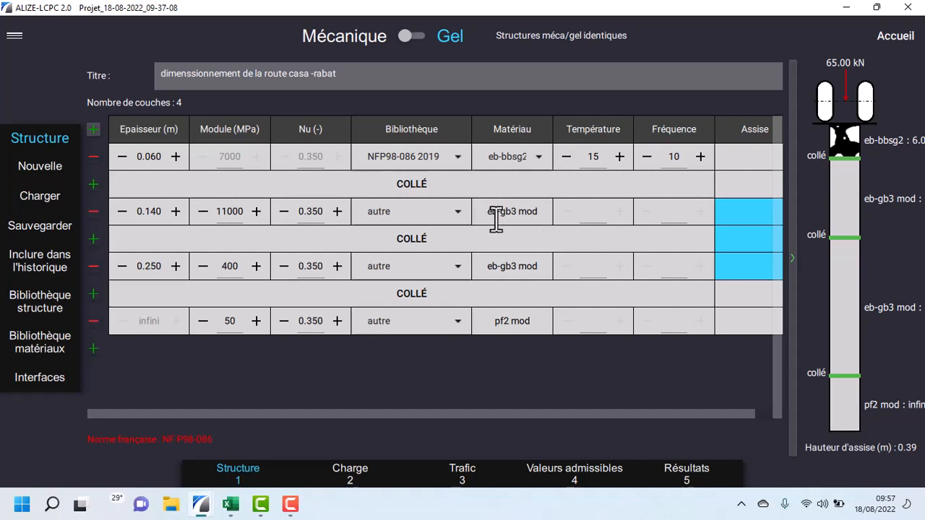
pyautogui.click(461, 211)
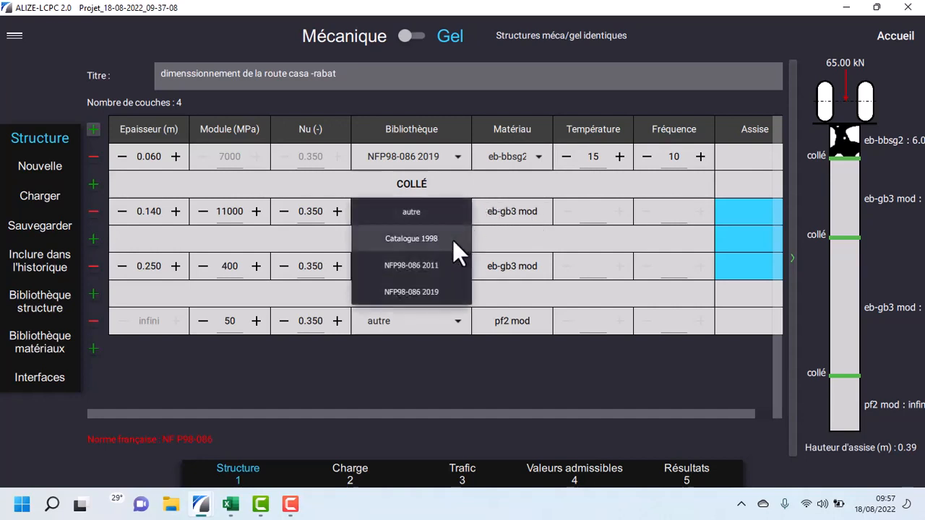
pyautogui.click(443, 294)
pyautogui.click(512, 211)
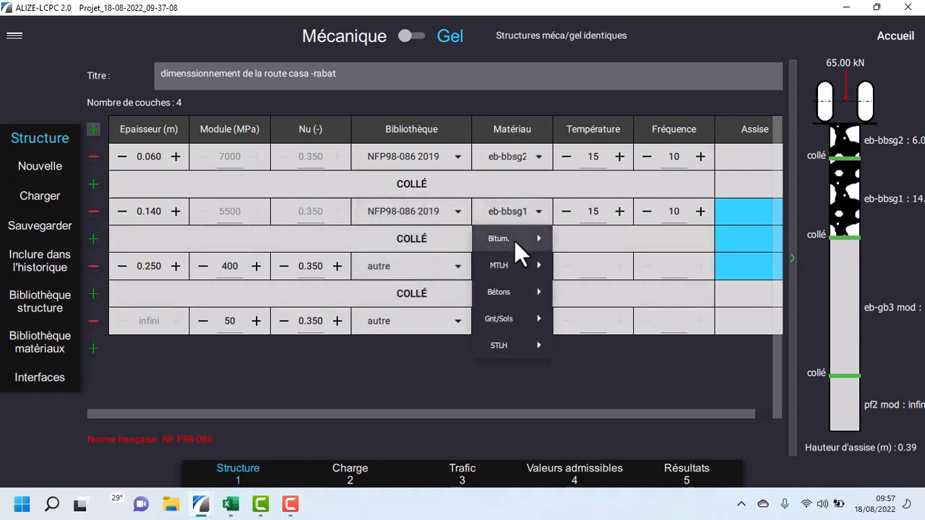
pyautogui.moveTo(543, 234)
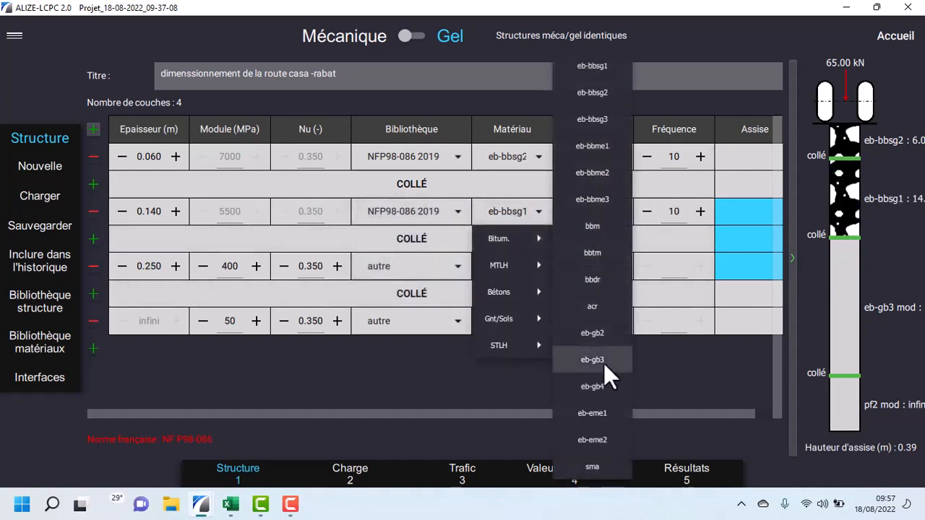
pyautogui.click(603, 362)
# Try the bituminous eb-gb3 as the second layer's material and switch it back to eb-gb4
pyautogui.click(541, 219)
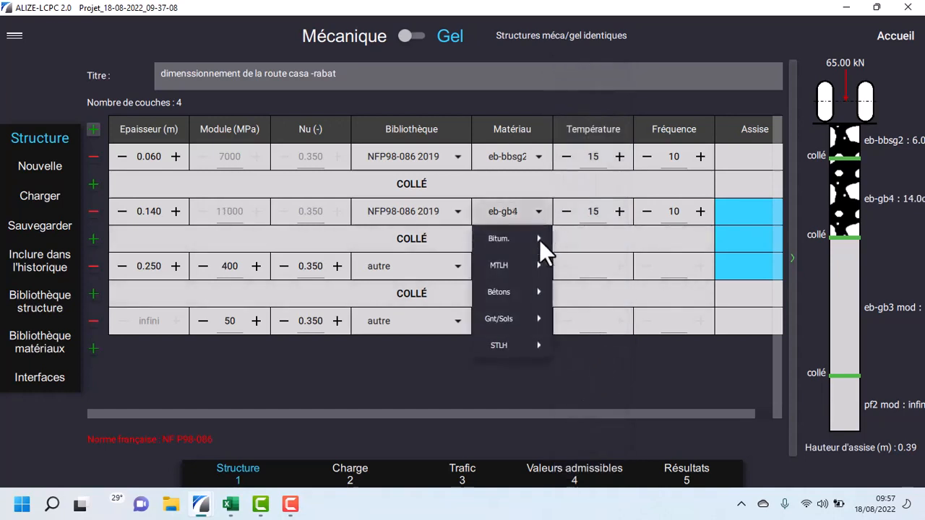
pyautogui.moveTo(532, 235)
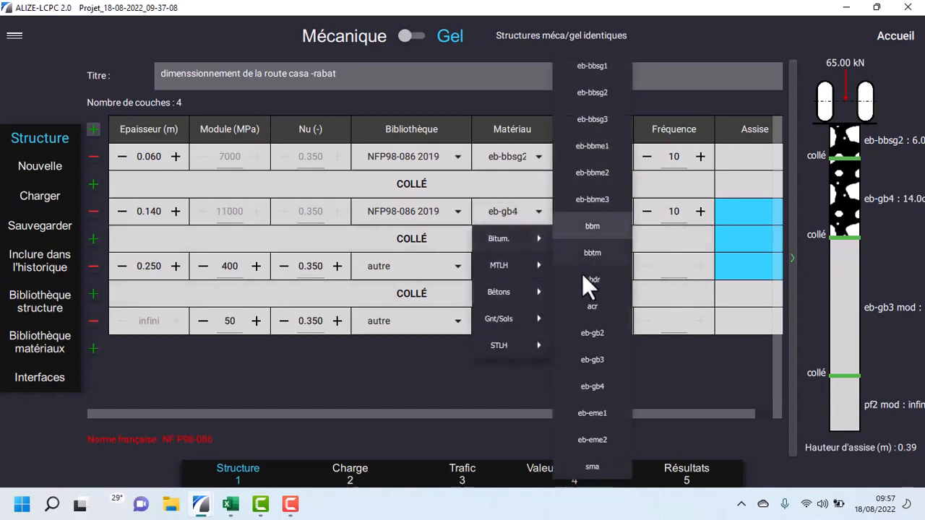
pyautogui.click(594, 359)
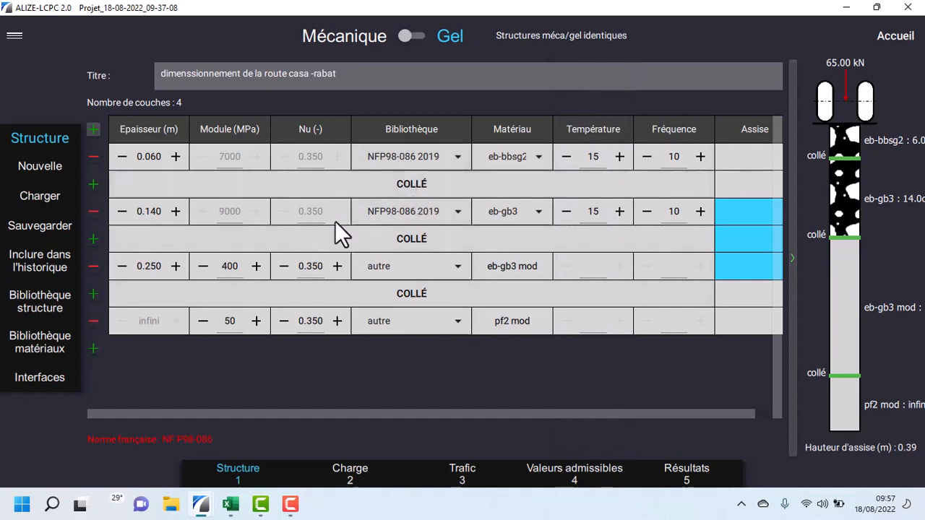
pyautogui.click(525, 212)
pyautogui.moveTo(524, 237)
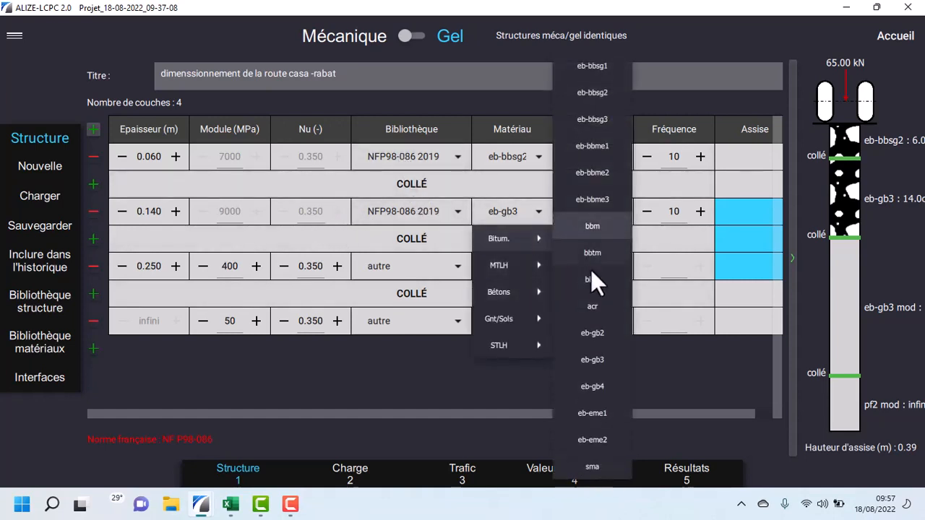
pyautogui.click(601, 388)
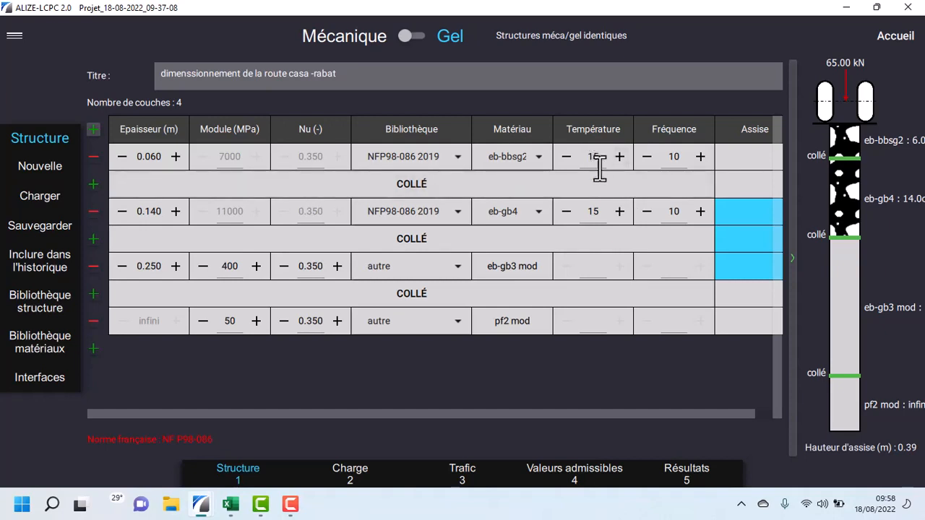
# Set the third layer's library to NFP98-086 2019 and its material to the untreated gravel gnt cg2
pyautogui.click(458, 267)
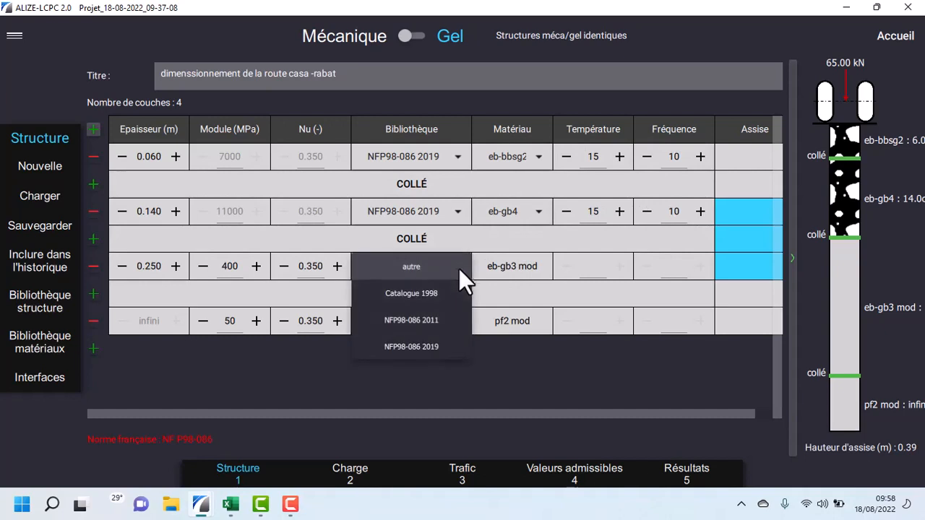
pyautogui.click(438, 346)
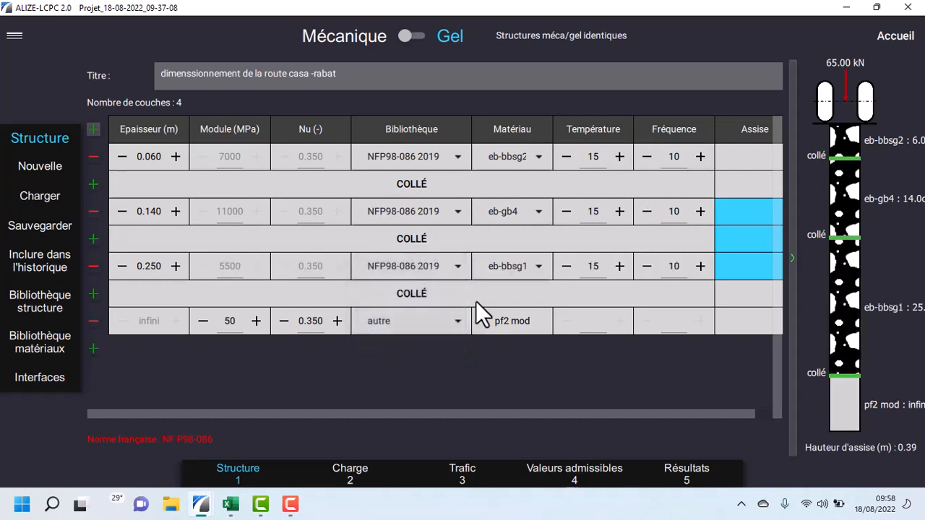
pyautogui.click(539, 266)
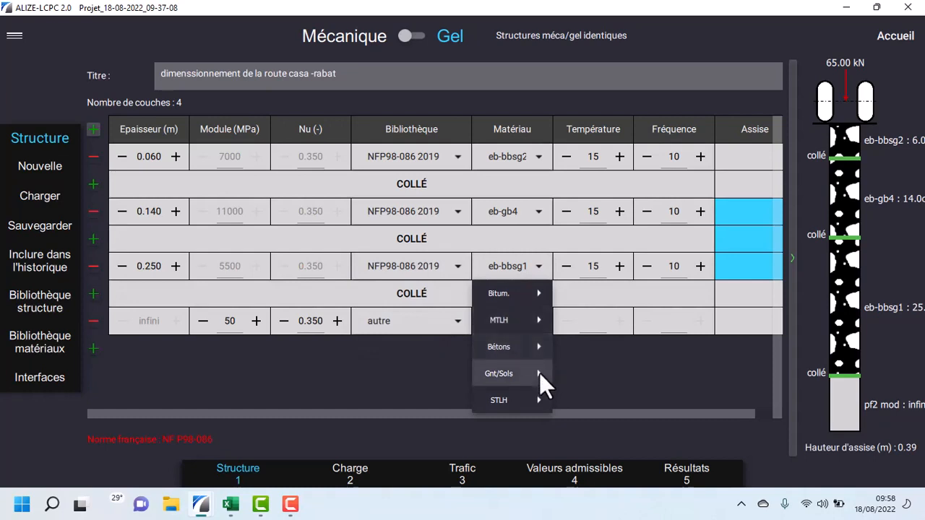
pyautogui.moveTo(538, 373)
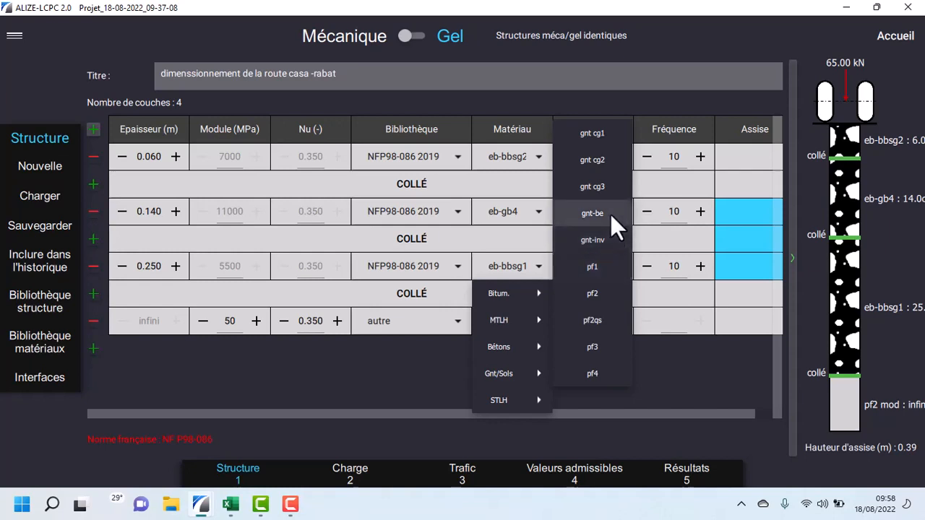
pyautogui.click(602, 162)
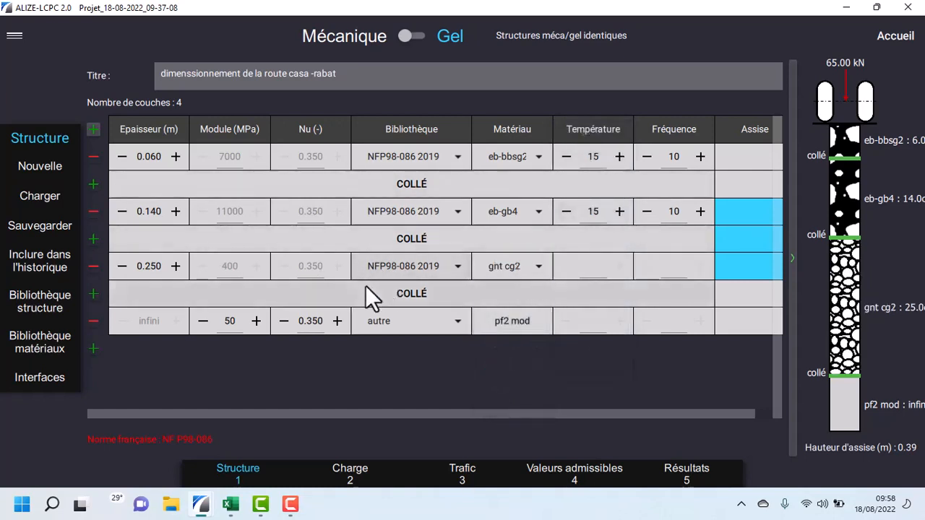
# Set the infinite bottom layer's library to NFP98-086 2019 and its material to the platform soil pf2
pyautogui.click(458, 325)
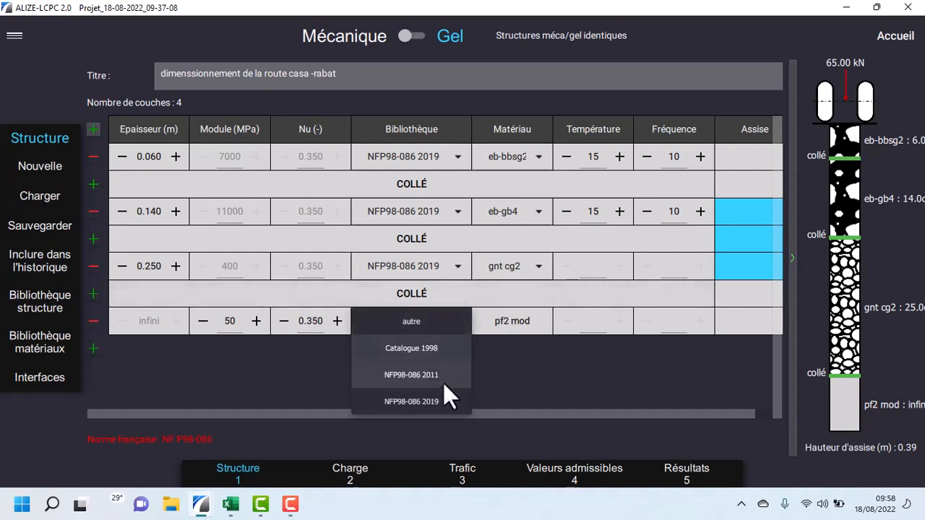
pyautogui.click(439, 402)
pyautogui.click(540, 321)
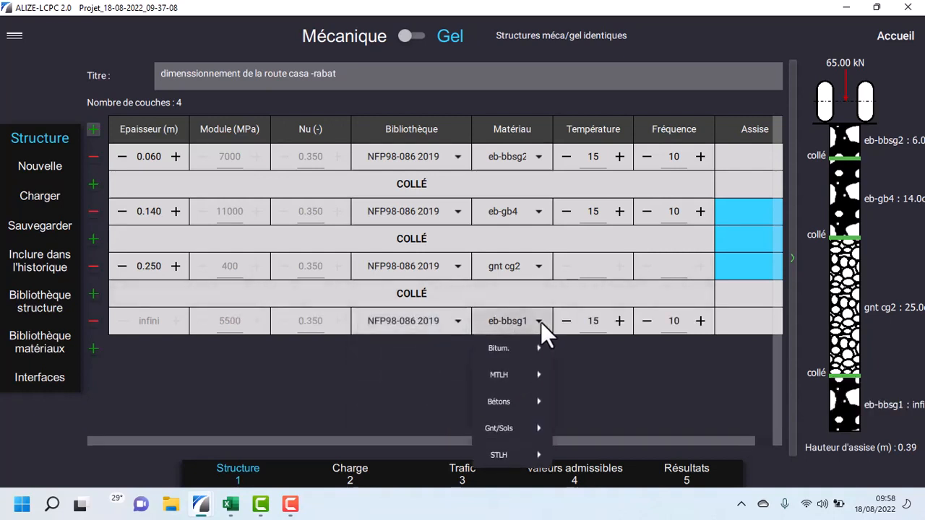
pyautogui.moveTo(526, 433)
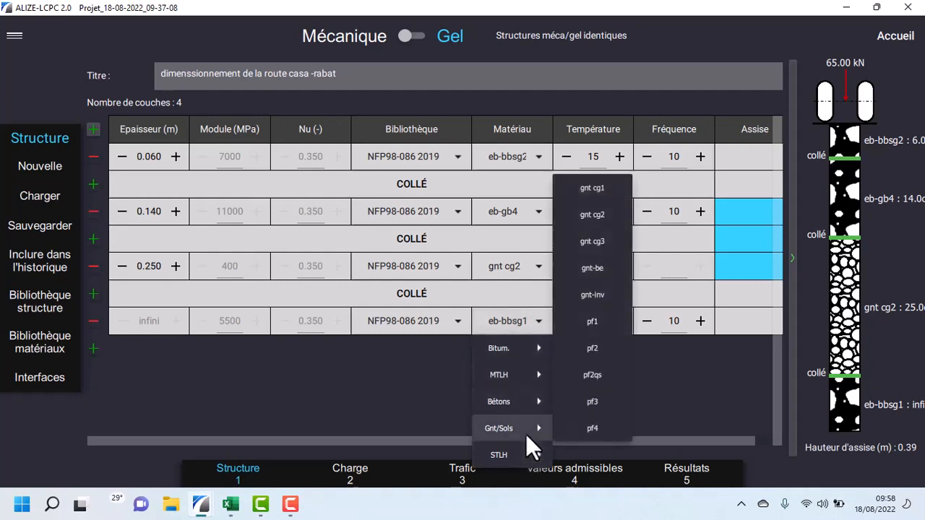
pyautogui.click(600, 348)
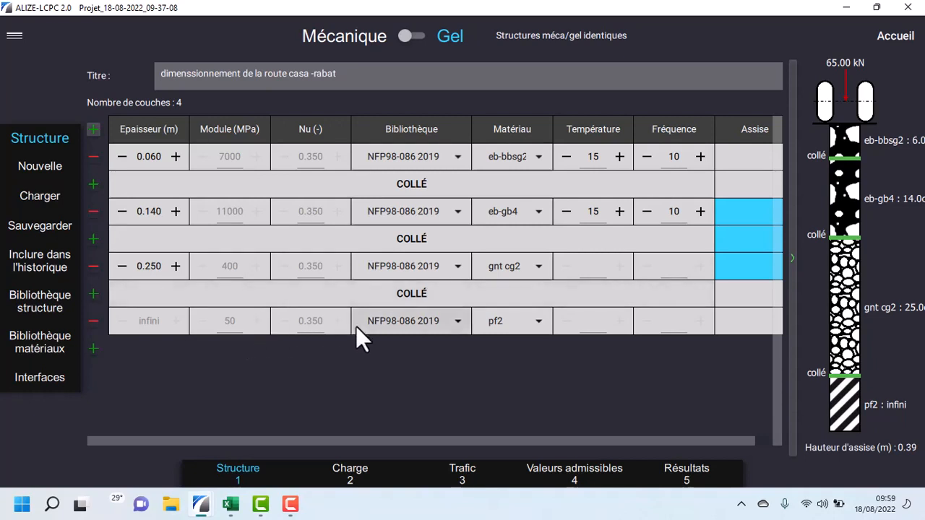
# Include eb-bbsg2 in the admissible values and accept the guide's CAM of 0.8 for NF P98-086 2019, Chaussées de transit, Matériaux bitumineux
pyautogui.click(557, 477)
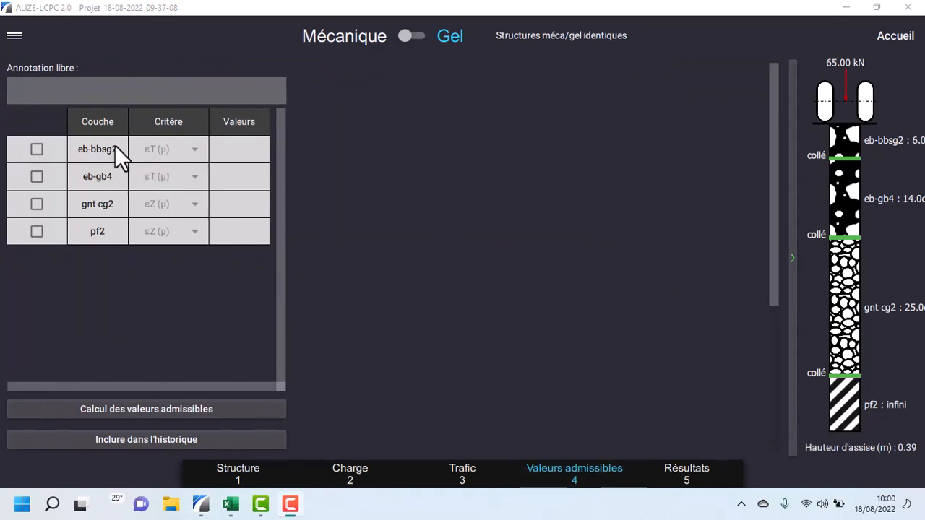
pyautogui.click(39, 153)
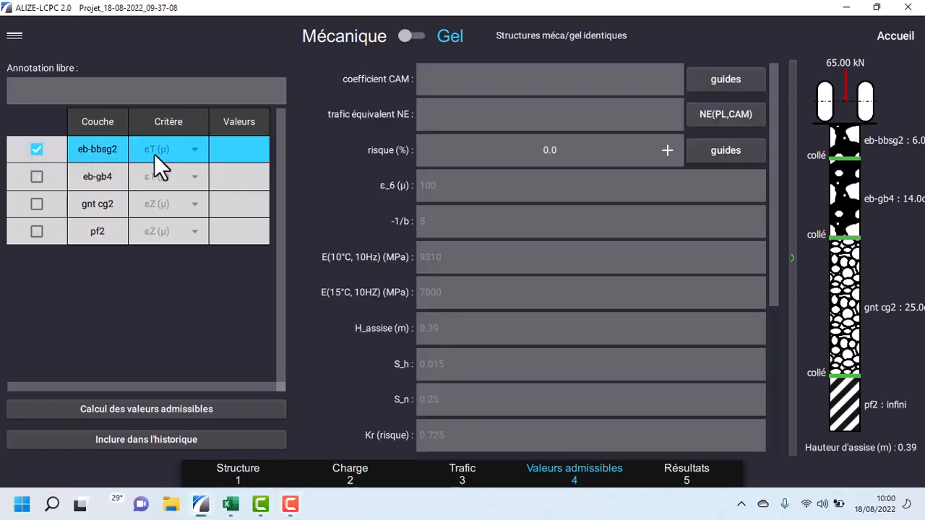
pyautogui.click(722, 82)
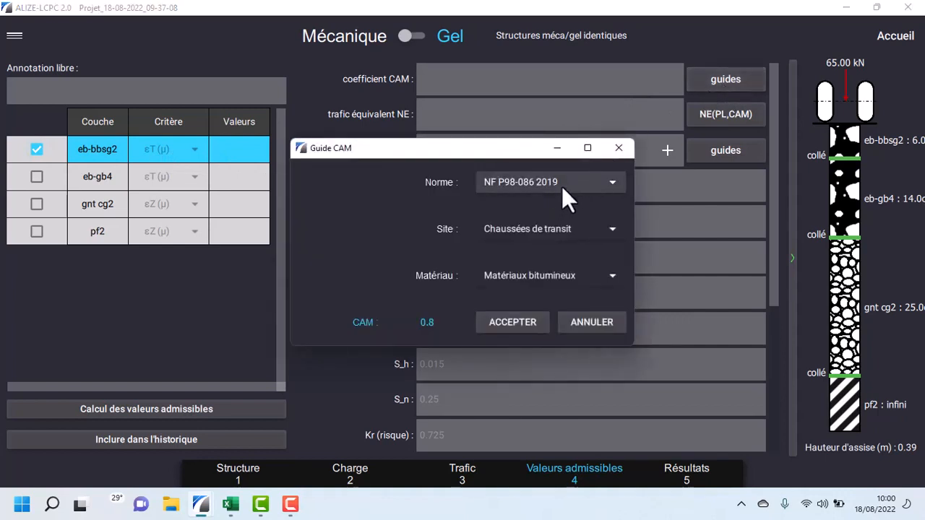
pyautogui.click(561, 186)
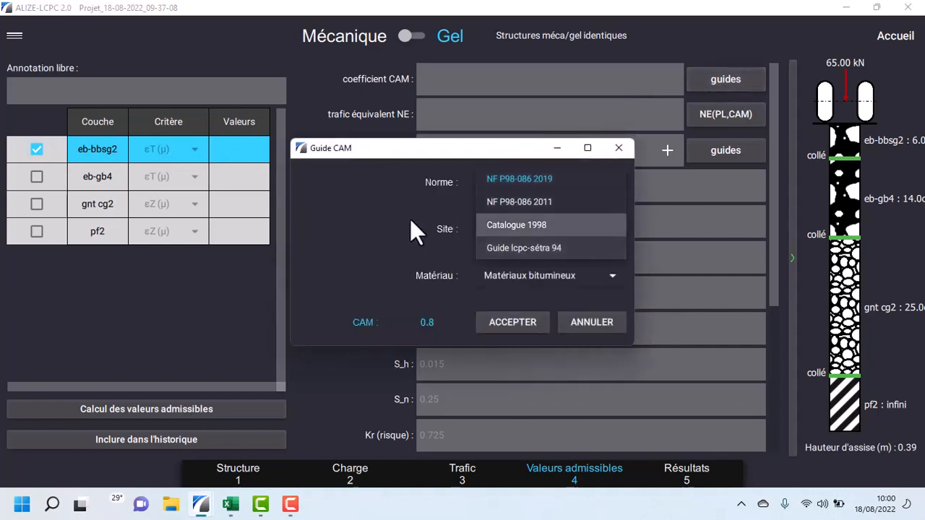
pyautogui.click(376, 223)
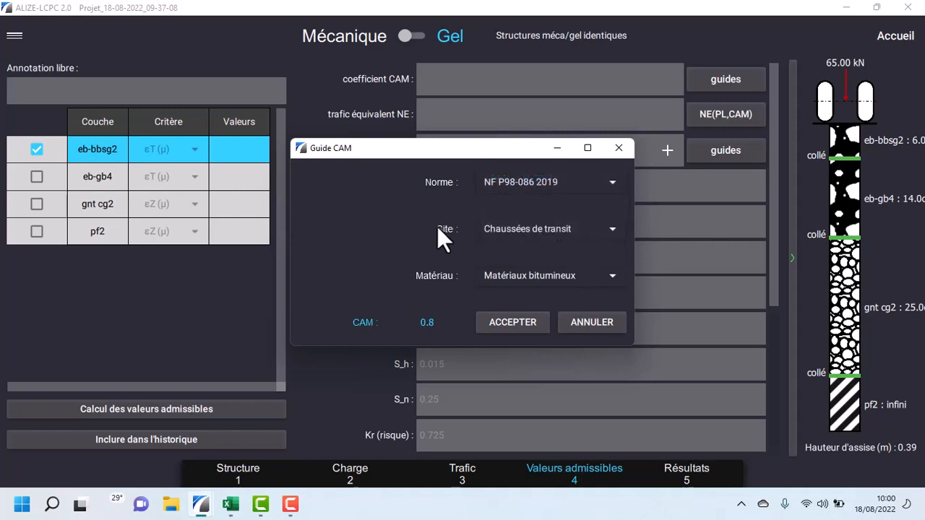
pyautogui.click(543, 233)
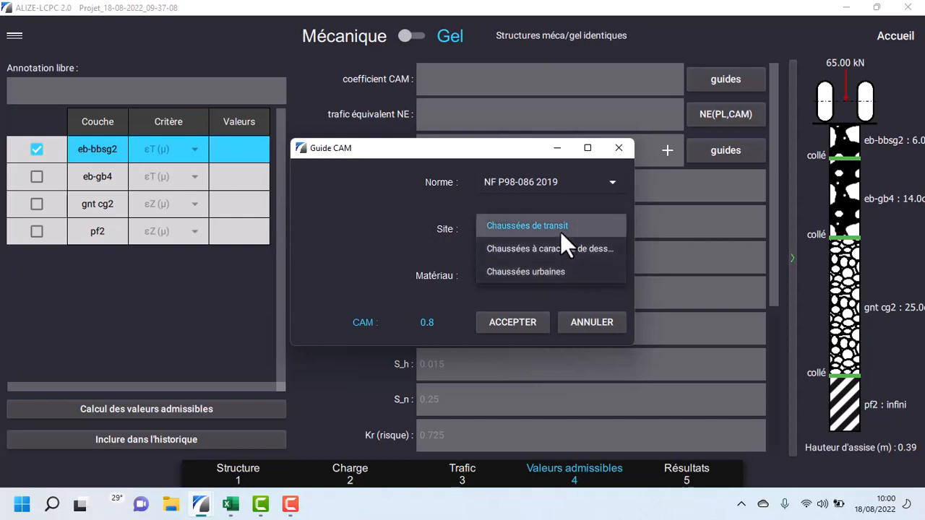
pyautogui.click(560, 231)
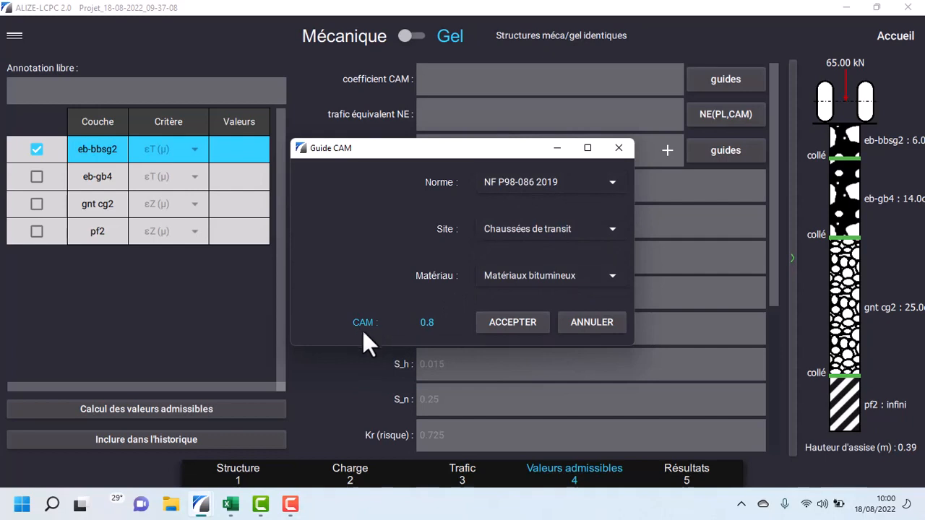
pyautogui.click(497, 323)
# Compute the equivalent traffic NE for eb-bbsg2 and accept the guide's 30 % risk for Section courante, MB and traffic class T5
pyautogui.click(712, 119)
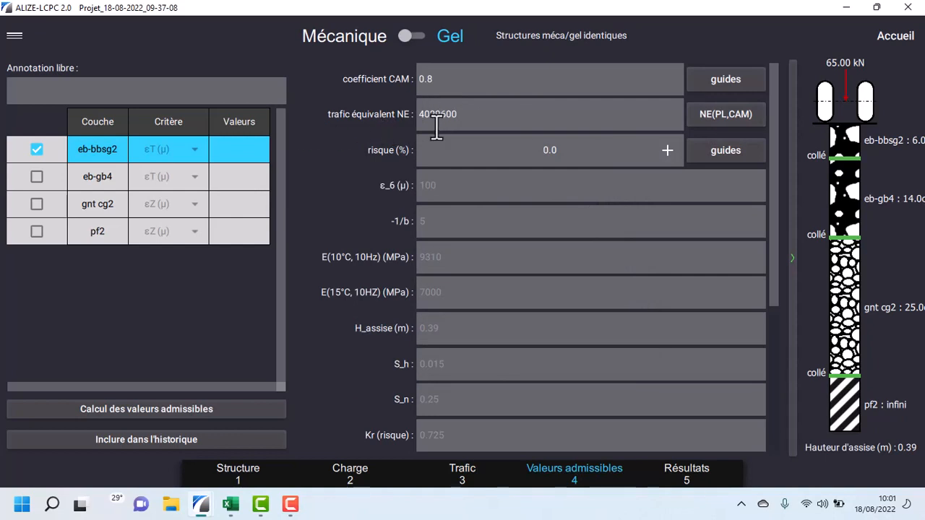
pyautogui.click(729, 155)
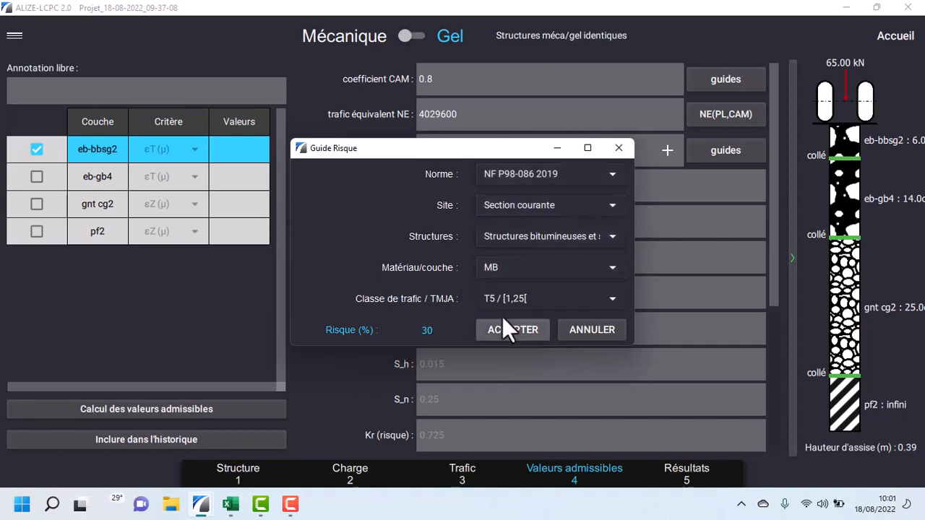
pyautogui.click(614, 237)
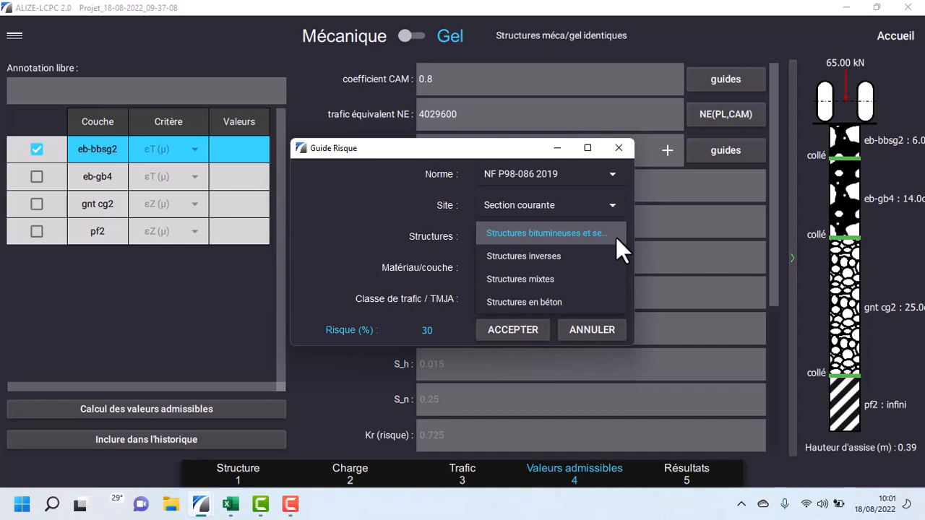
pyautogui.click(594, 210)
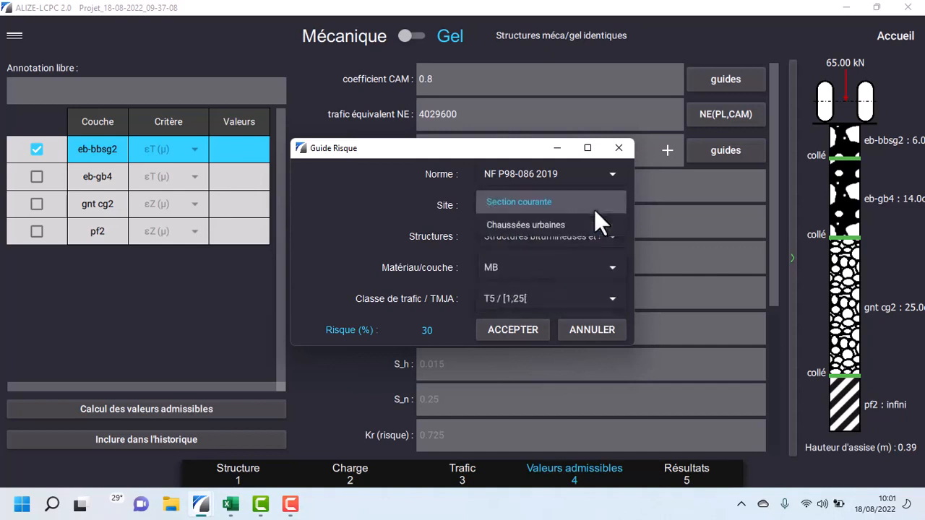
pyautogui.click(352, 213)
pyautogui.click(510, 340)
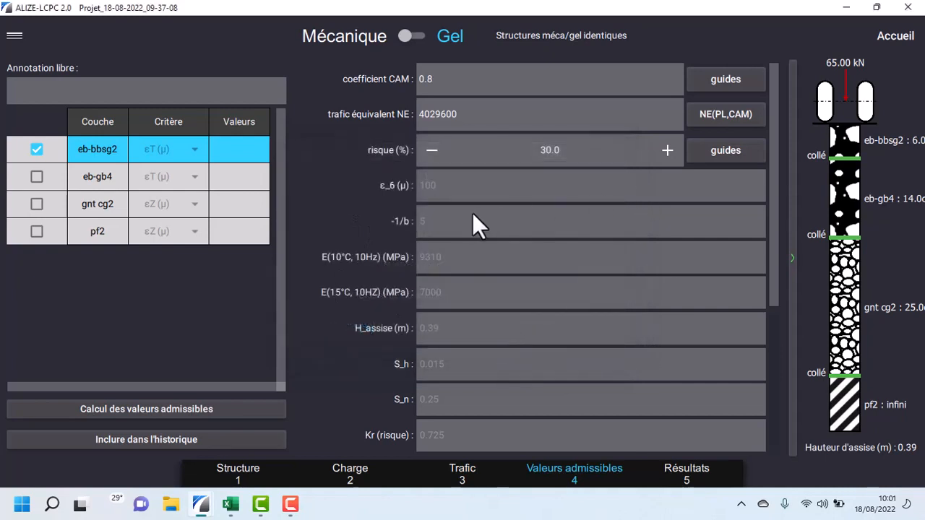
# Review the remaining eb-bbsg2 coefficients, keep Ks at 1/1.2 si E_sj<50, and calculate the layer's admissible value
pyautogui.scroll(-3, 466, 213)
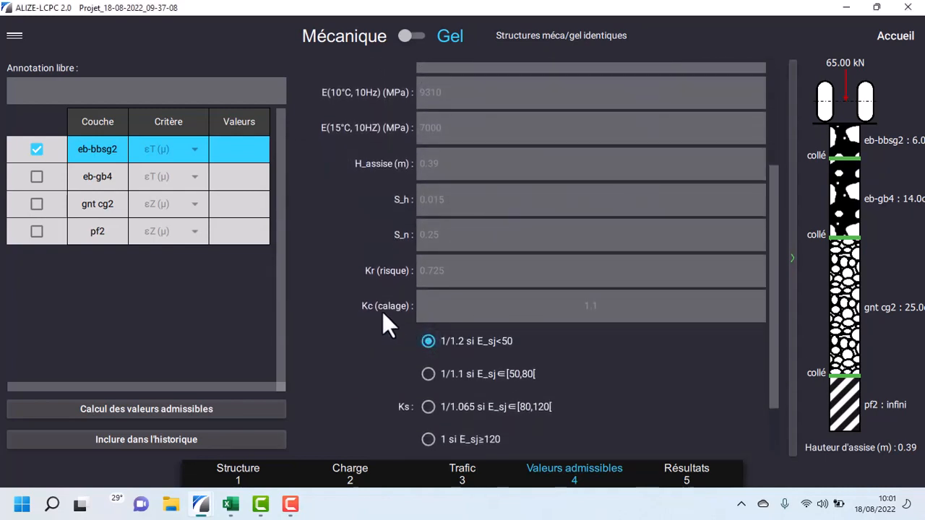
pyautogui.scroll(-2, 384, 310)
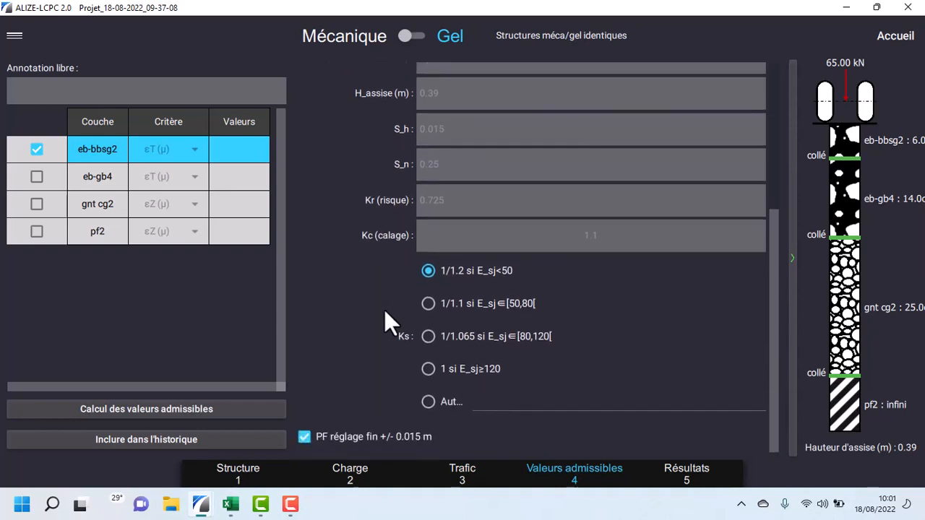
pyautogui.click(423, 256)
pyautogui.scroll(3, 479, 217)
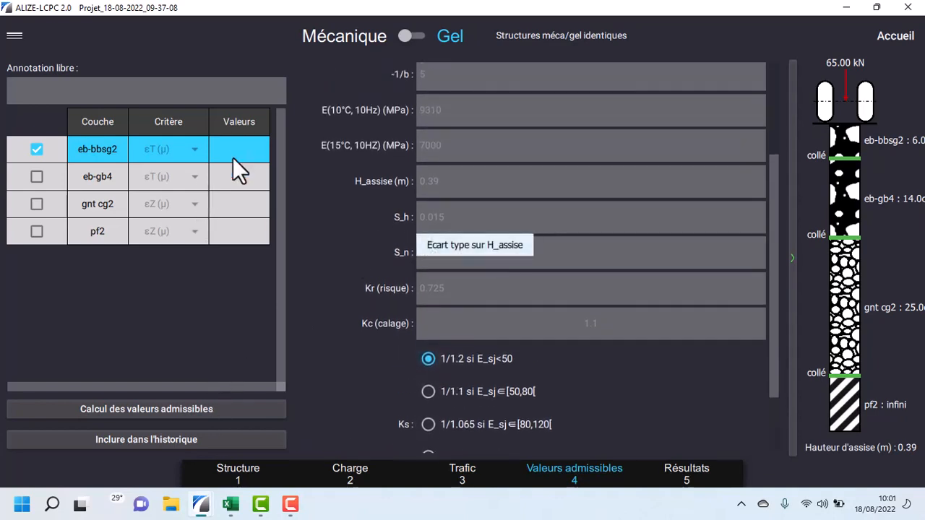
pyautogui.click(188, 409)
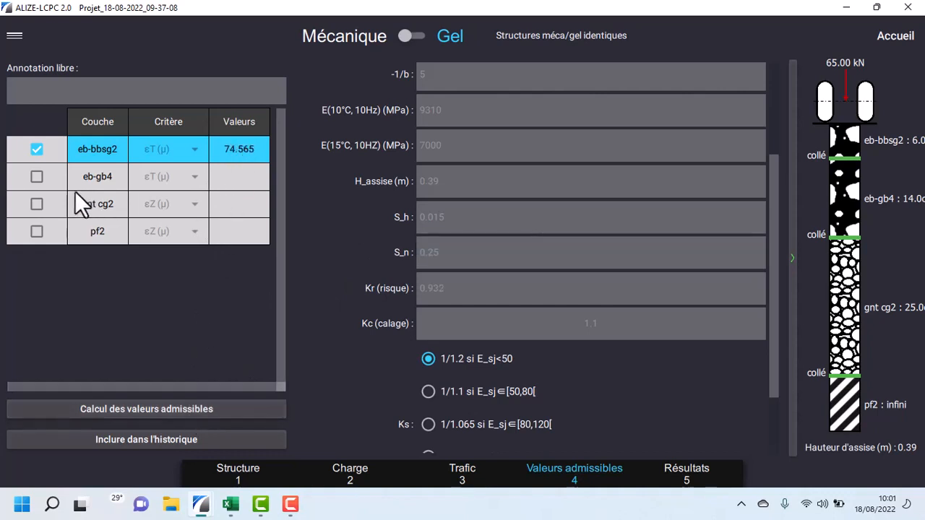
# Include eb-gb4 in the admissible values, accept the guide's CAM of 0.8 for Matériaux bitumineux, and compute its equivalent traffic NE
pyautogui.click(40, 178)
pyautogui.scroll(5, 427, 227)
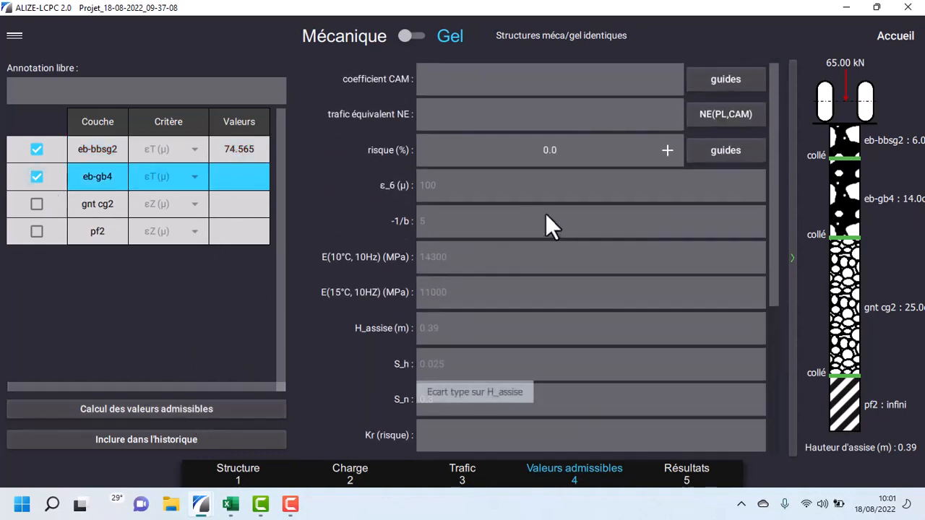
pyautogui.click(719, 84)
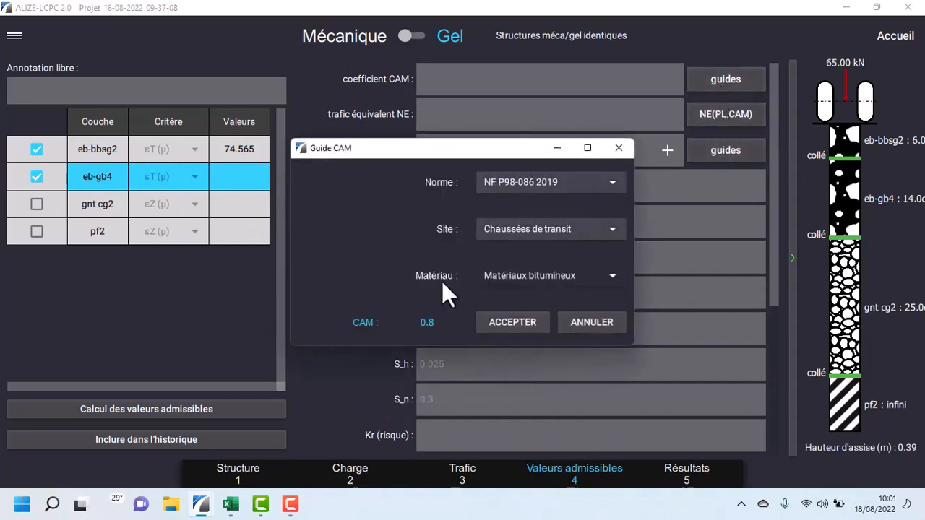
pyautogui.click(515, 324)
pyautogui.click(723, 116)
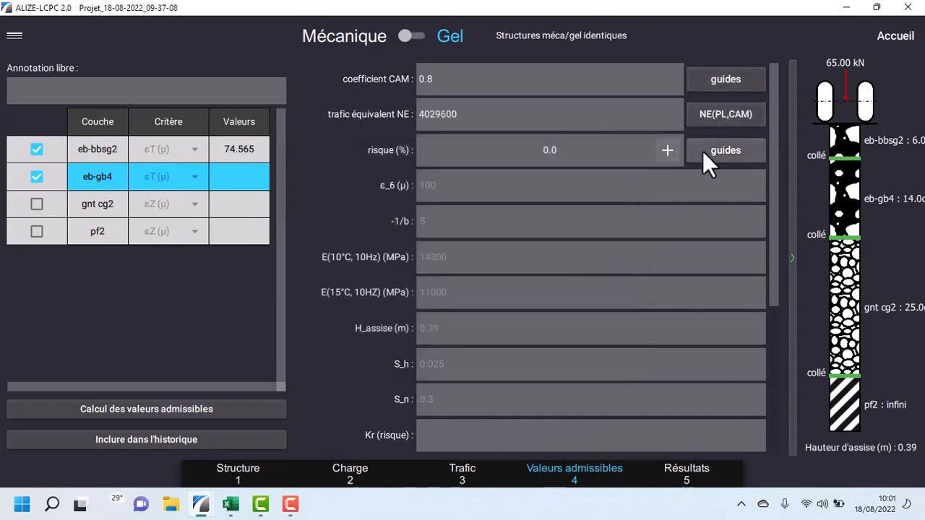
# Accept the guide's 30 % risk for eb-gb4, keep Ks at 1/1.2 si E_sj<50, and calculate the layer's admissible value
pyautogui.click(701, 155)
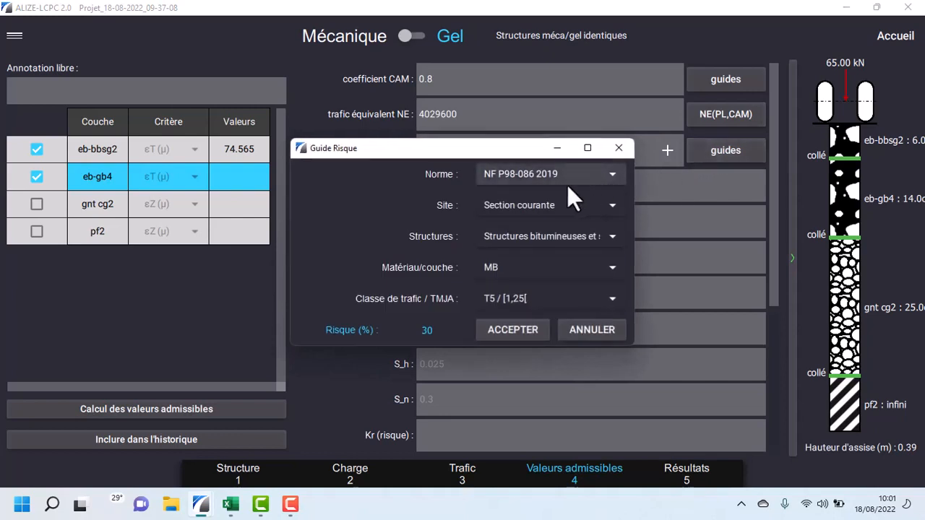
pyautogui.click(500, 329)
pyautogui.scroll(-5, 532, 204)
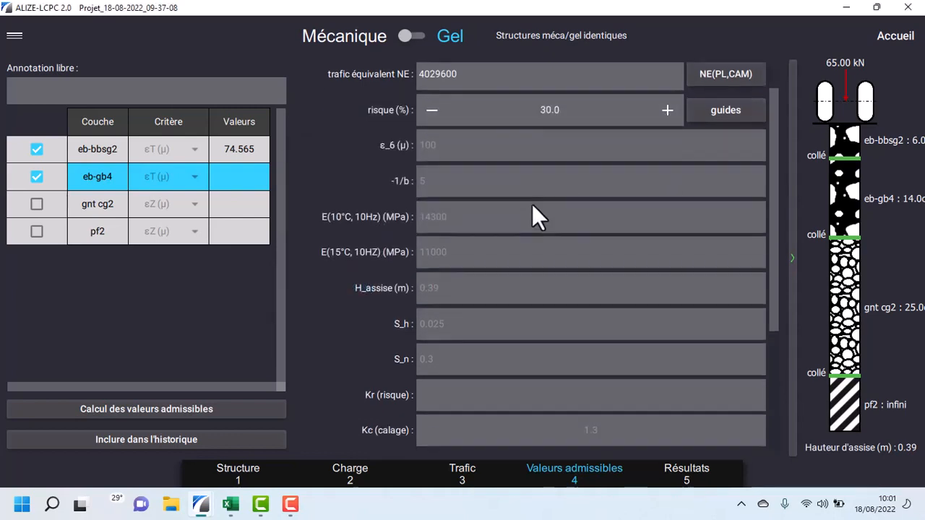
pyautogui.click(431, 273)
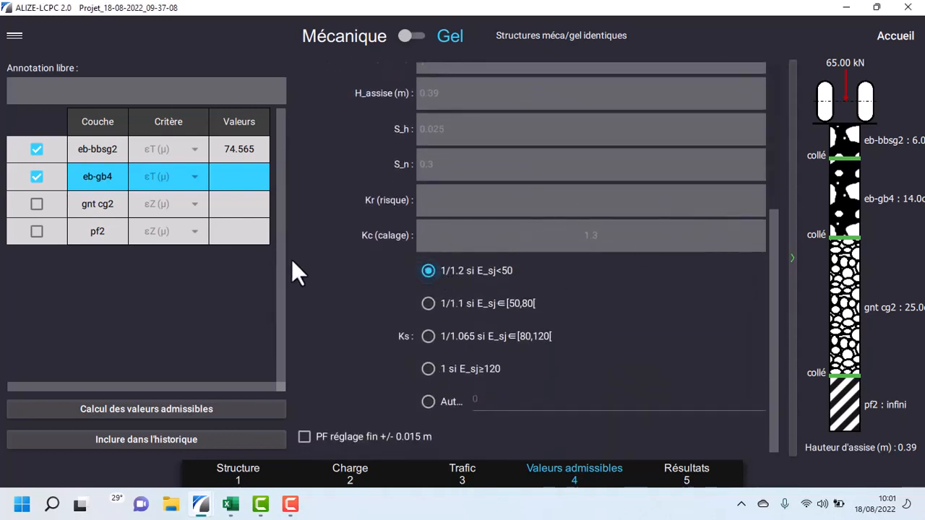
pyautogui.click(214, 410)
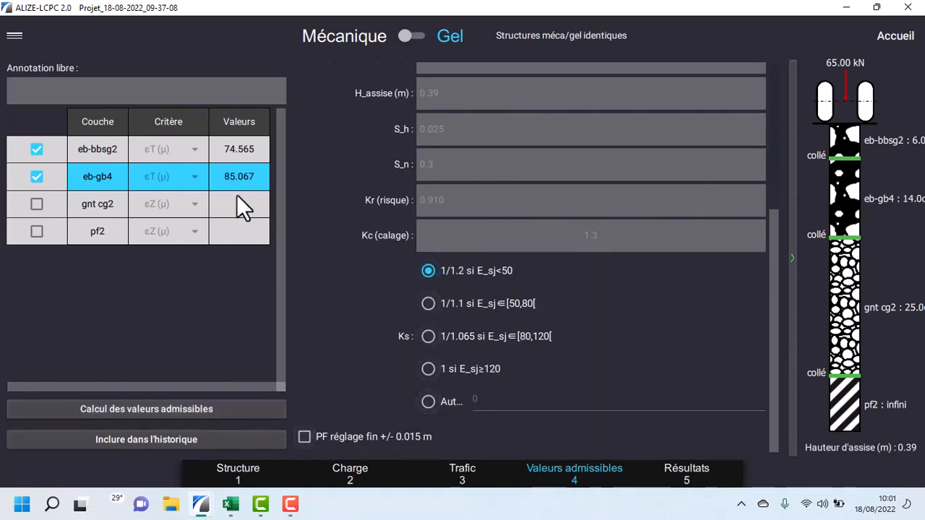
# Calculate the admissible value of gnt cg2 with the guide's CAM of 0.8 and the computed equivalent traffic NE
pyautogui.click(37, 204)
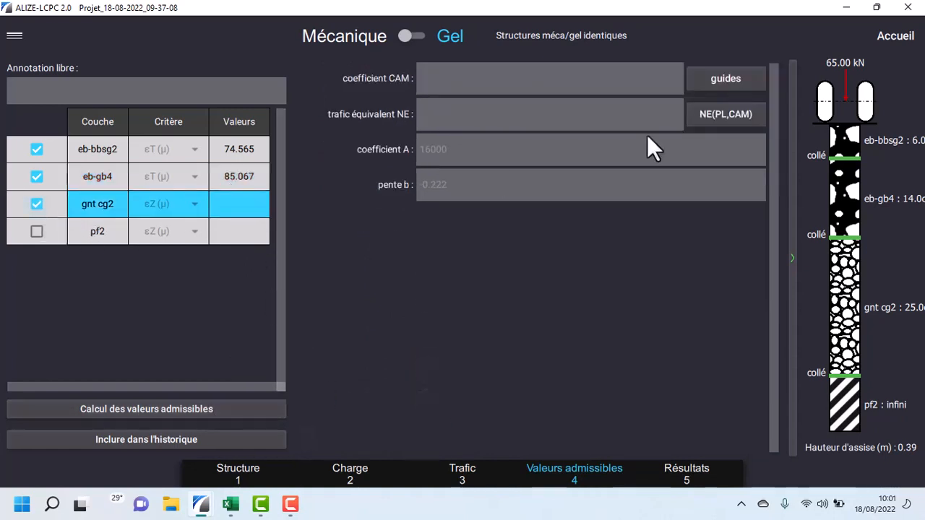
pyautogui.click(732, 84)
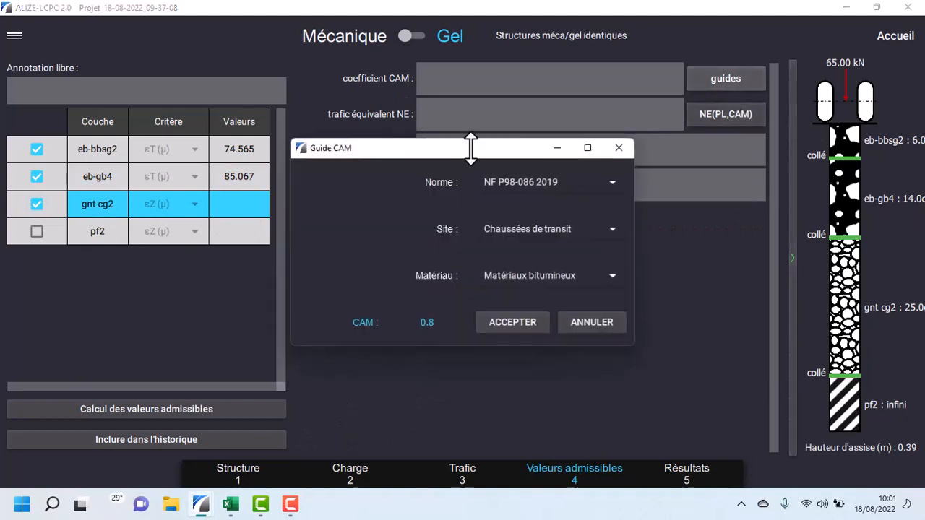
pyautogui.click(516, 325)
pyautogui.click(697, 118)
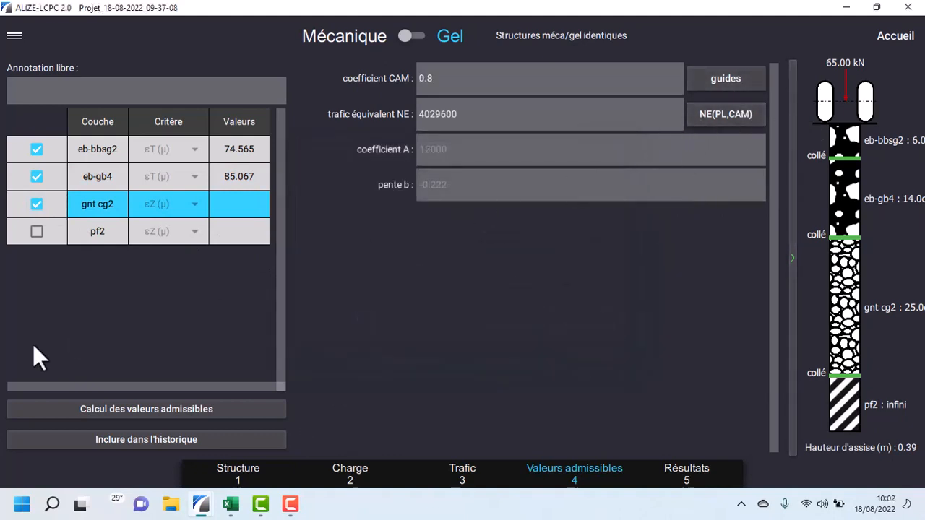
pyautogui.click(152, 410)
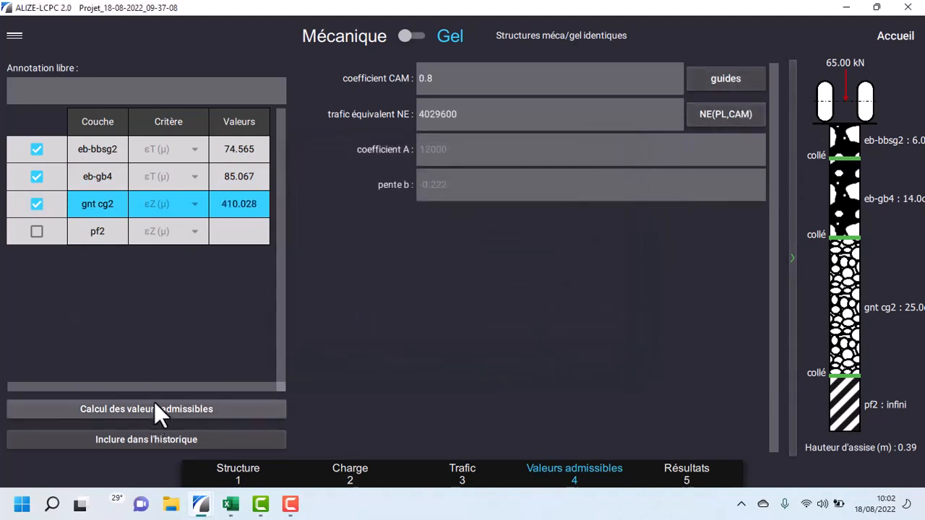
# Calculate the admissible value of the platform pf2 with the guide's CAM of 0.8 and the computed equivalent traffic NE
pyautogui.click(37, 231)
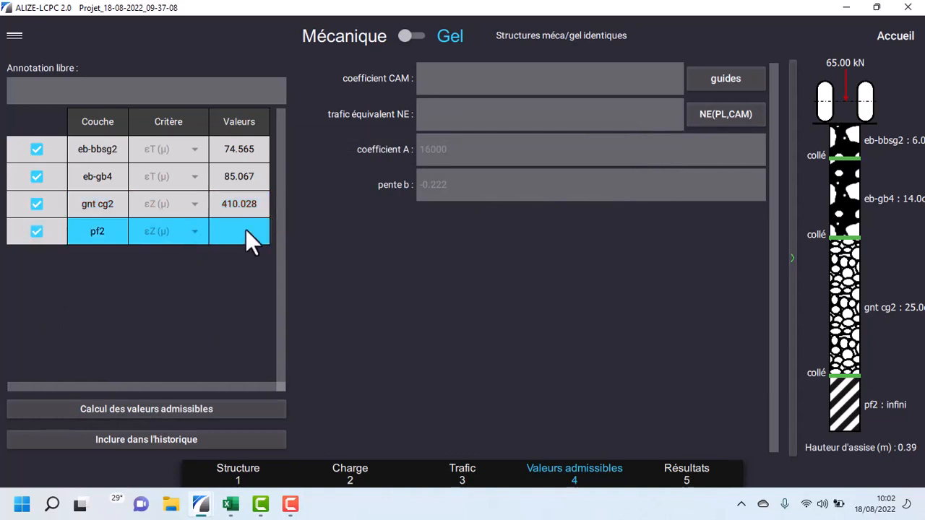
pyautogui.click(717, 80)
pyautogui.click(506, 325)
pyautogui.click(729, 116)
pyautogui.click(214, 409)
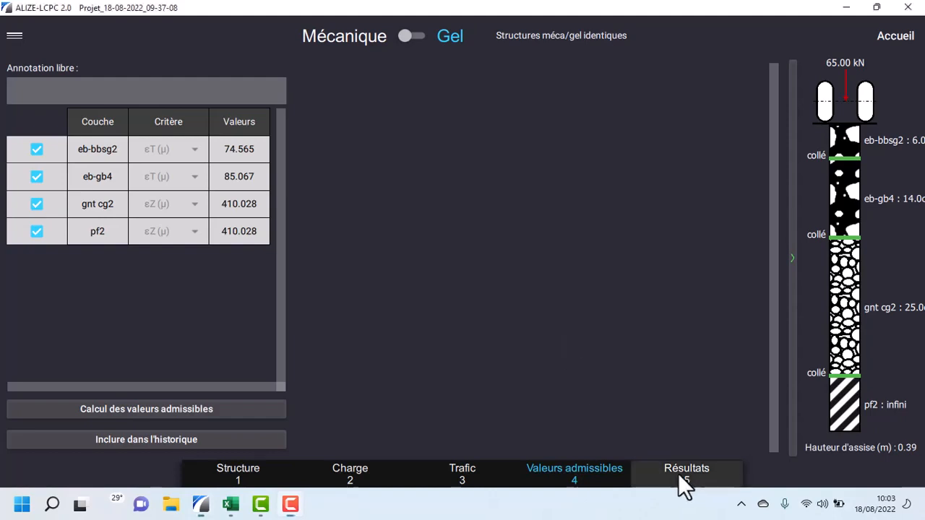
# Check the design results against the admissible values and increase the eb-gb4 layer's thickness to 0.150 m
pyautogui.click(652, 469)
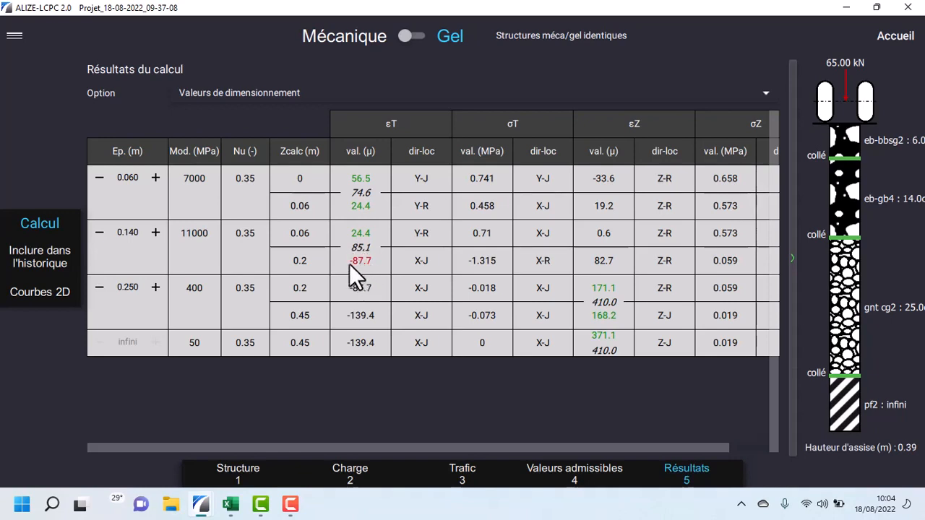
pyautogui.click(154, 233)
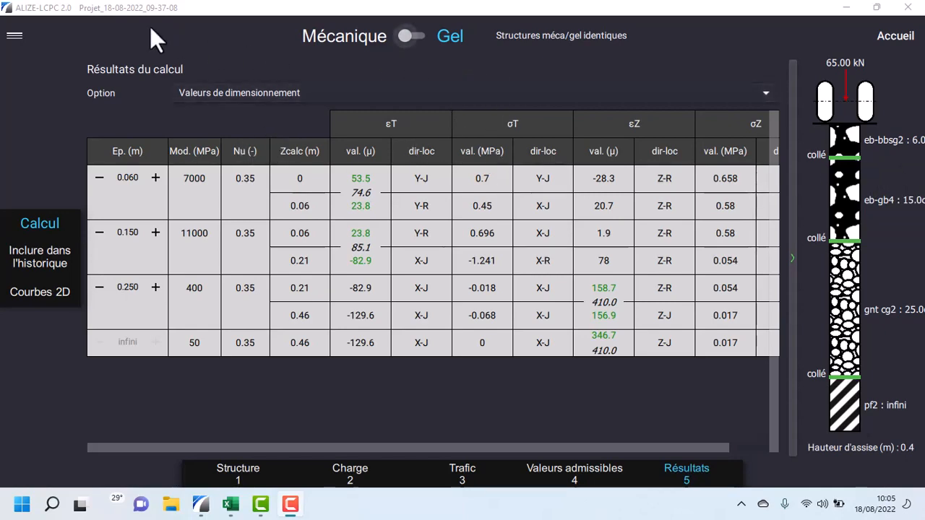
# Prepare the mechanical calculation report, including the Valeurs de dimensionnement, Contraintes, Déformations and Courbes 2D results
pyautogui.click(14, 36)
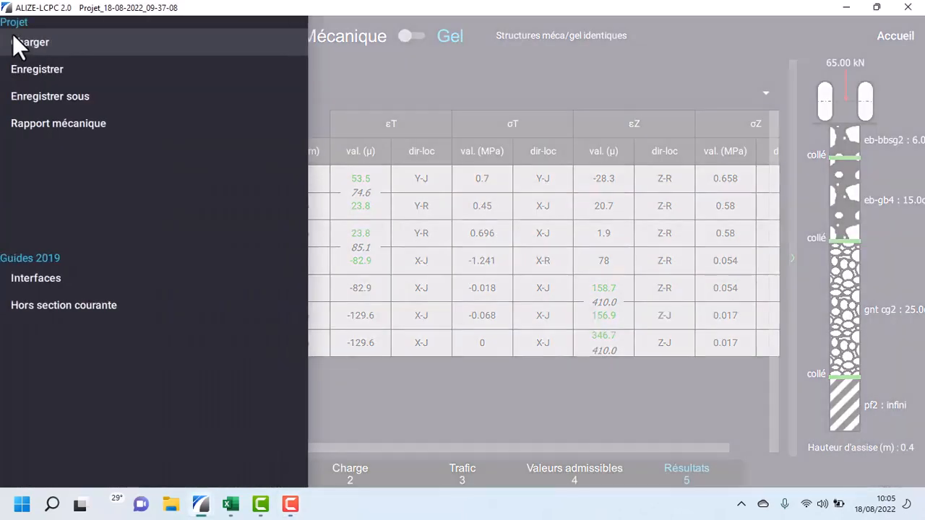
pyautogui.click(42, 128)
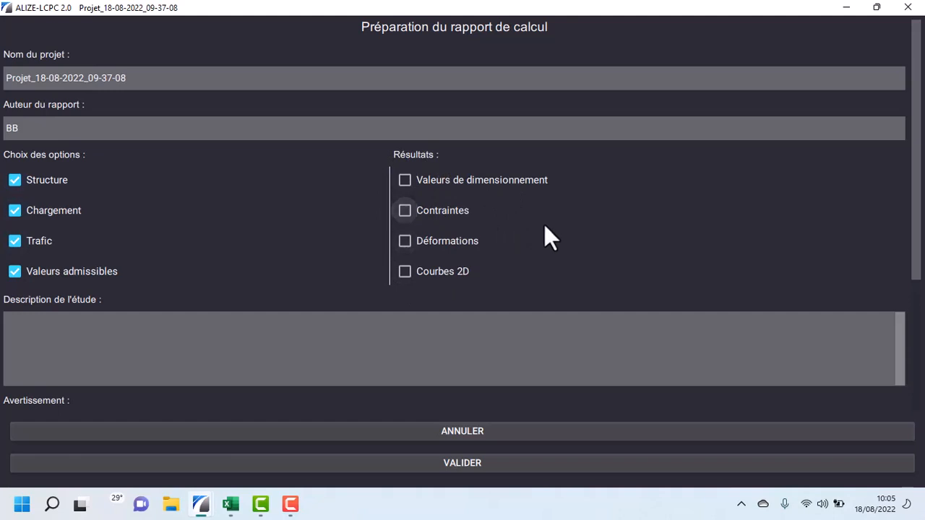
pyautogui.click(403, 180)
pyautogui.click(405, 211)
pyautogui.click(406, 241)
pyautogui.click(405, 271)
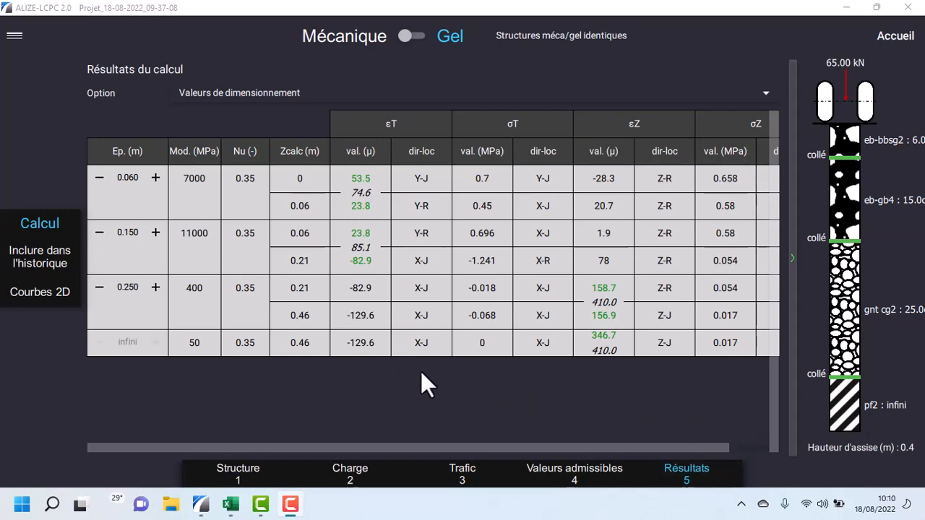
# Open the 2D curves and plot the admissible-value curves VA 1 EpsiT, VA 2 EpsiT, VA 3 EpsiZ and VA 4 EpsiZ
pyautogui.click(39, 290)
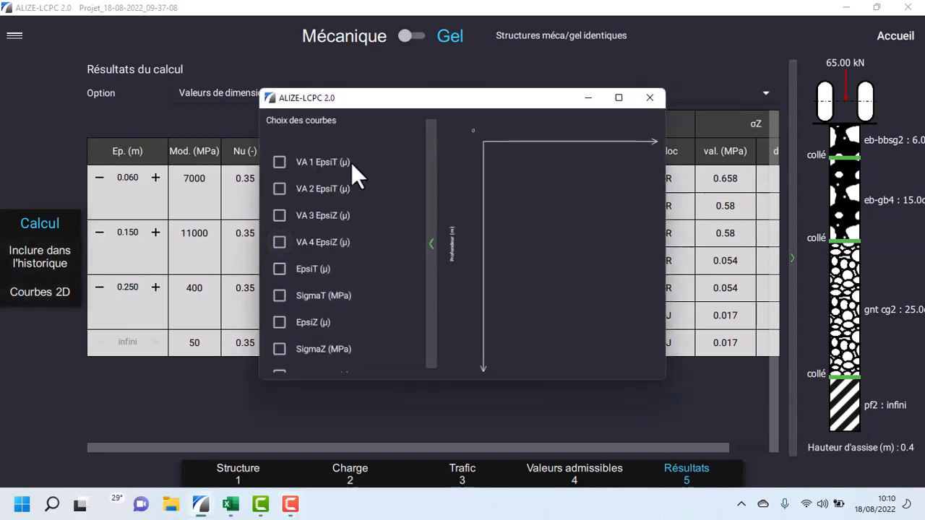
pyautogui.click(280, 163)
pyautogui.click(279, 187)
pyautogui.click(280, 217)
pyautogui.click(280, 242)
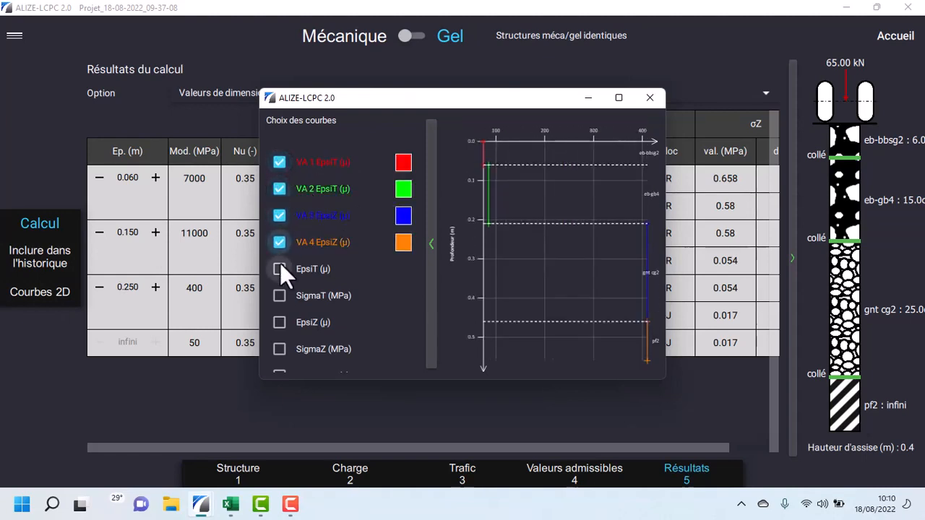
# Add the EpsiT, SigmaT, EpsiZ and SigmaZ curves, EpsiX and EpsiY for roue and jumelage, and EpsiZ roue to the plot
pyautogui.click(280, 269)
pyautogui.click(281, 296)
pyautogui.click(280, 323)
pyautogui.scroll(-5, 282, 329)
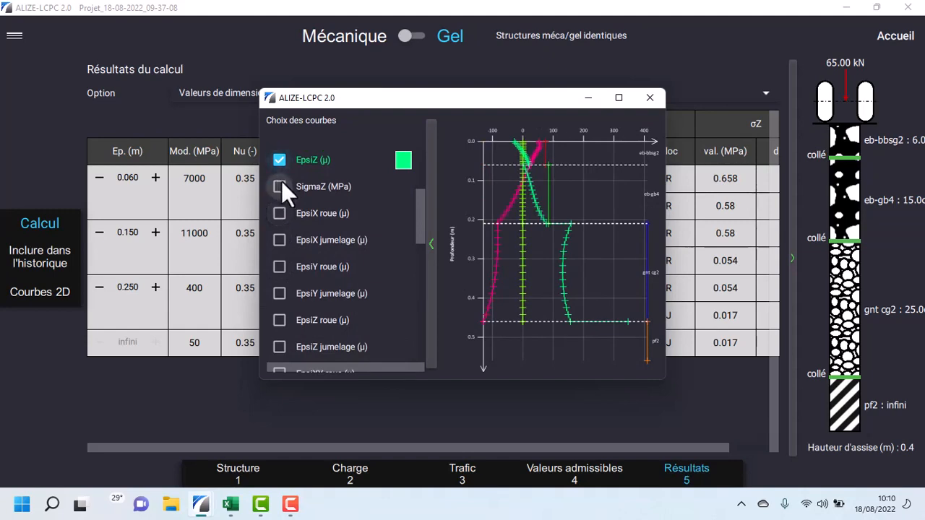
pyautogui.click(279, 213)
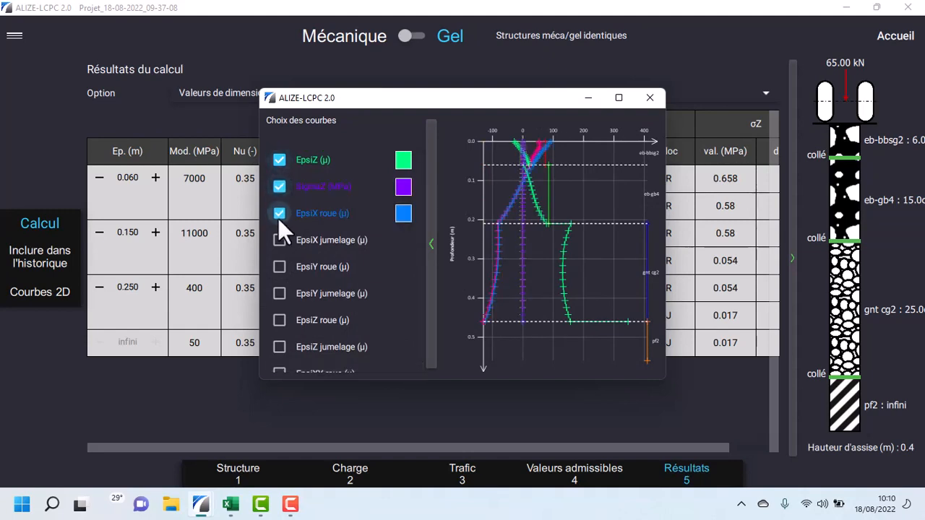
pyautogui.click(281, 240)
pyautogui.click(281, 266)
pyautogui.click(280, 293)
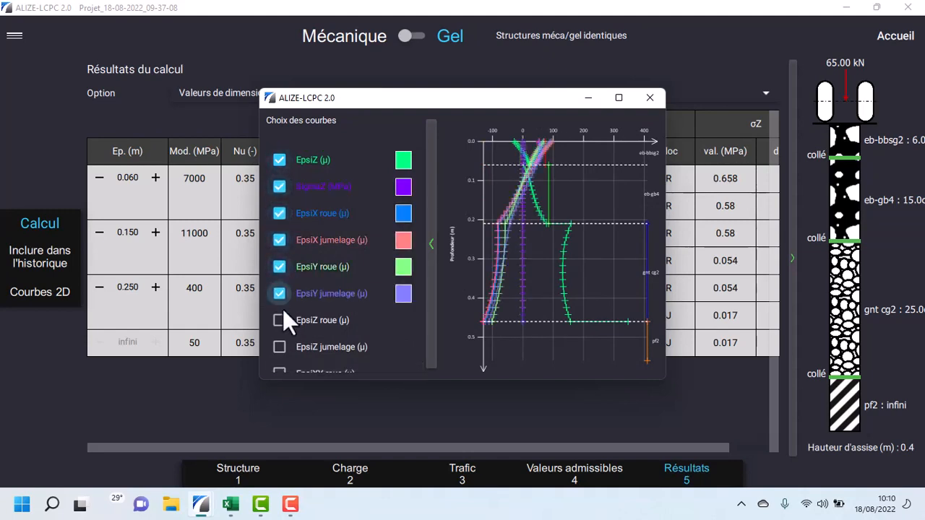
pyautogui.click(279, 320)
# Look through the remaining strain and stress curve options and close the 2D curves window
pyautogui.scroll(-8, 291, 328)
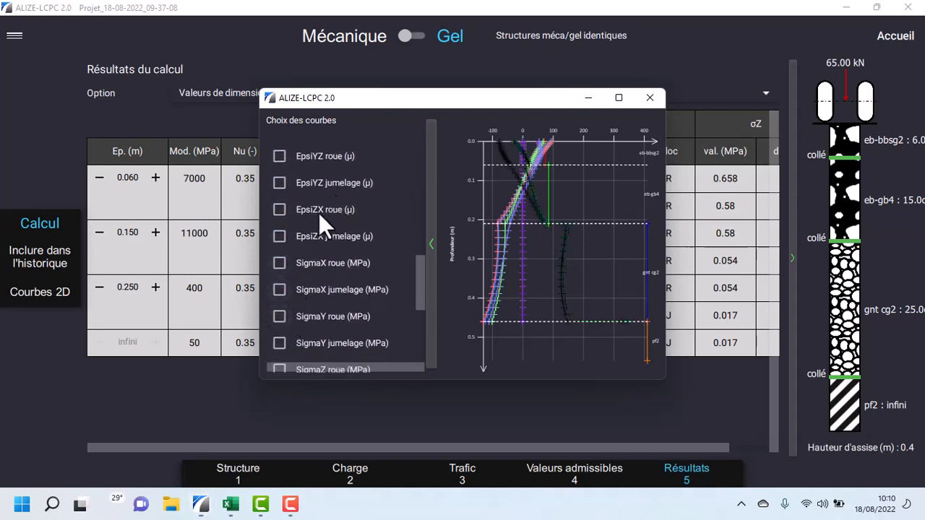
pyautogui.scroll(-10, 319, 212)
pyautogui.scroll(15, 321, 206)
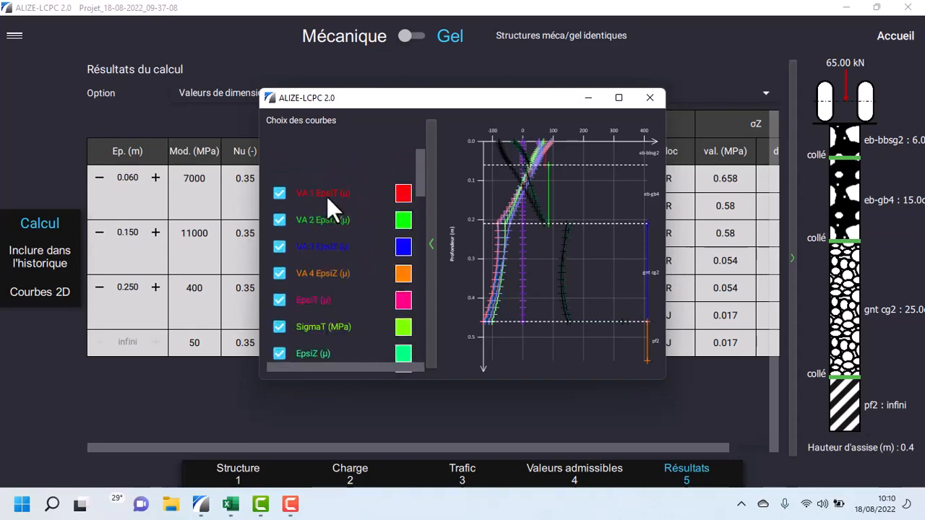
pyautogui.click(657, 96)
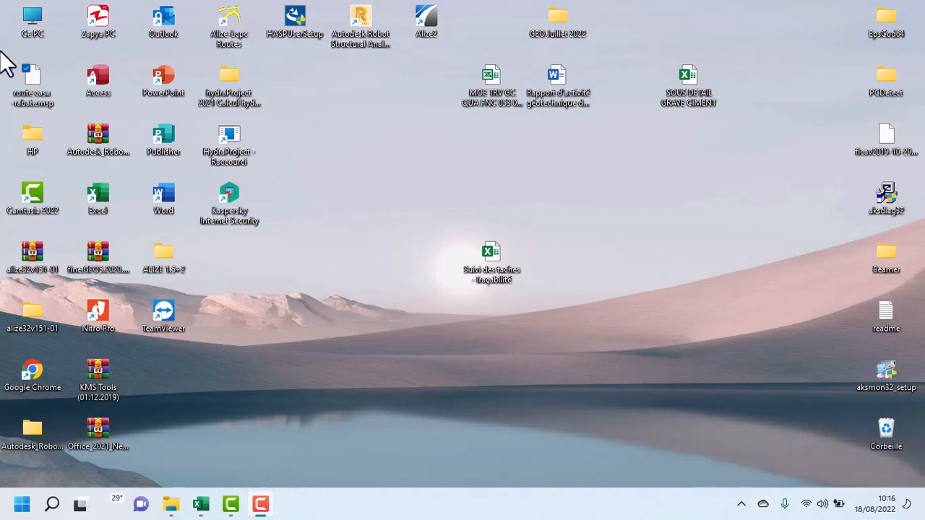
# Open the report Projet_18-08-2022_09-37-08 from the HP user's Documents folder with Microsoft Edge
pyautogui.doubleClick(34, 140)
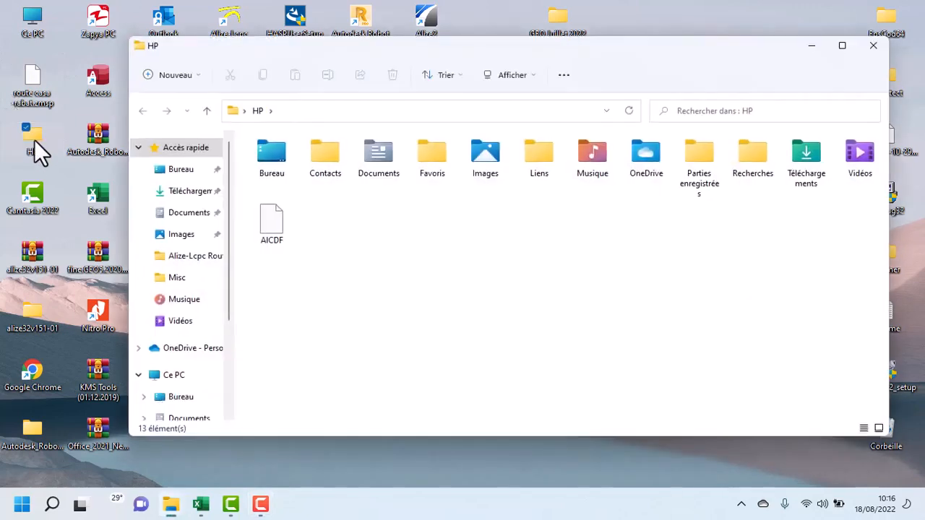
pyautogui.doubleClick(393, 173)
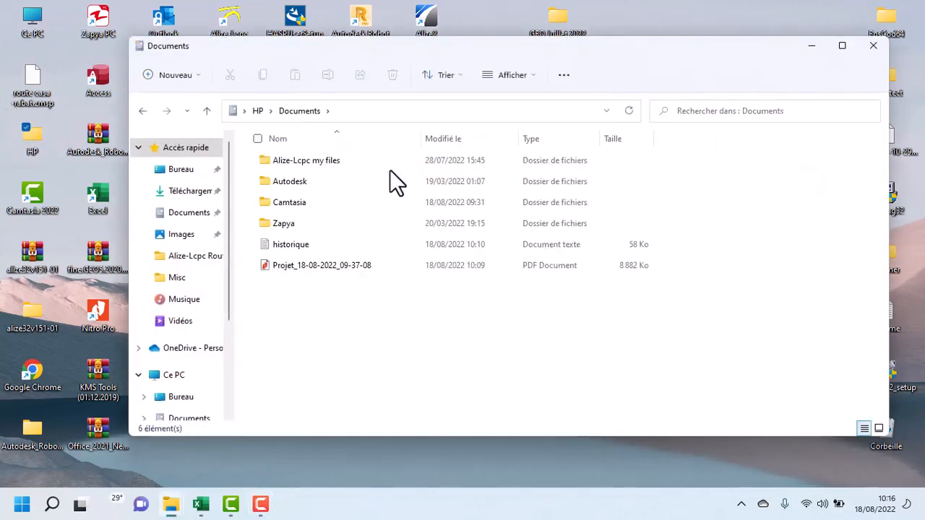
pyautogui.click(320, 266)
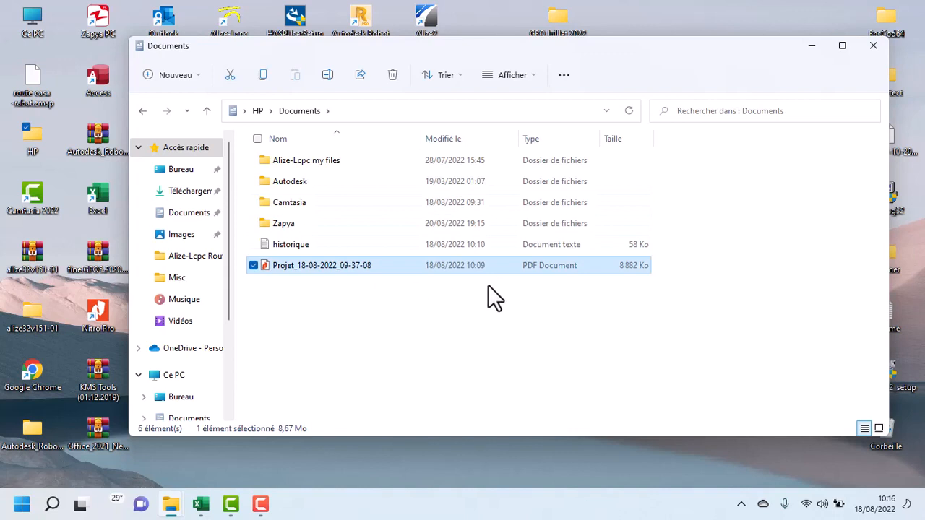
pyautogui.rightClick(356, 268)
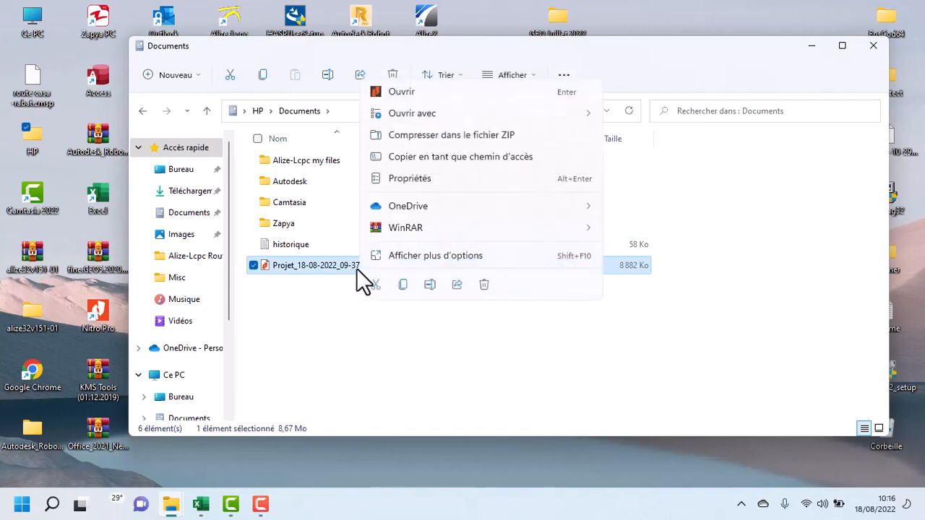
pyautogui.moveTo(418, 115)
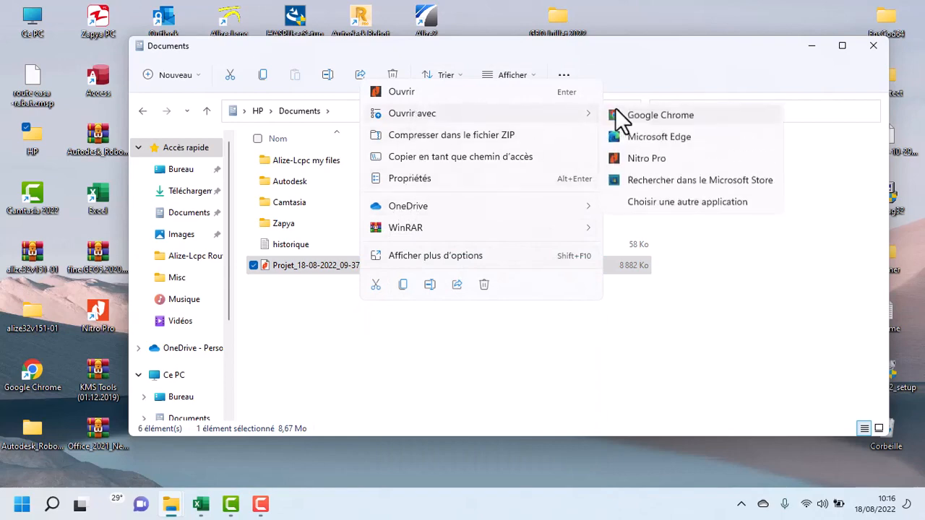
pyautogui.click(650, 137)
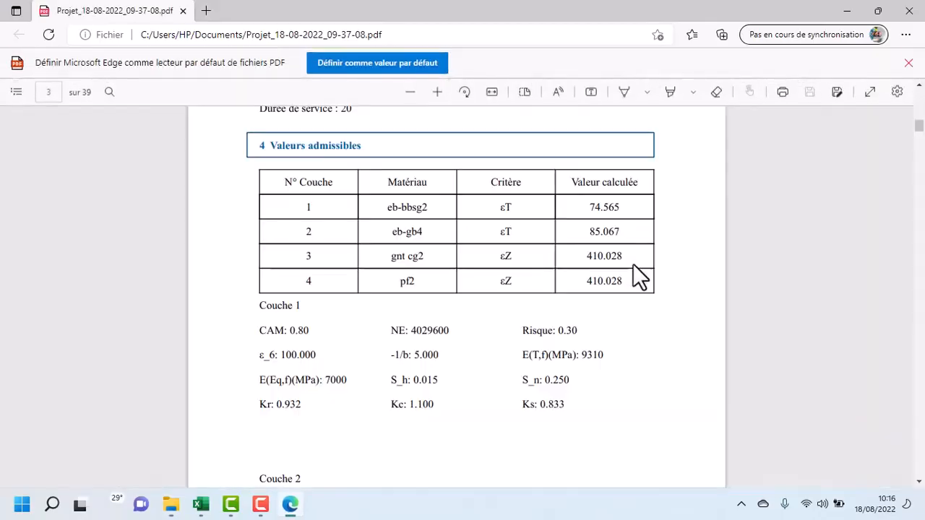
# Review the report's cover page and the Structure table with each layer's thickness, modulus, material, temperature and frequency
pyautogui.scroll(10, 506, 275)
pyautogui.scroll(10, 463, 278)
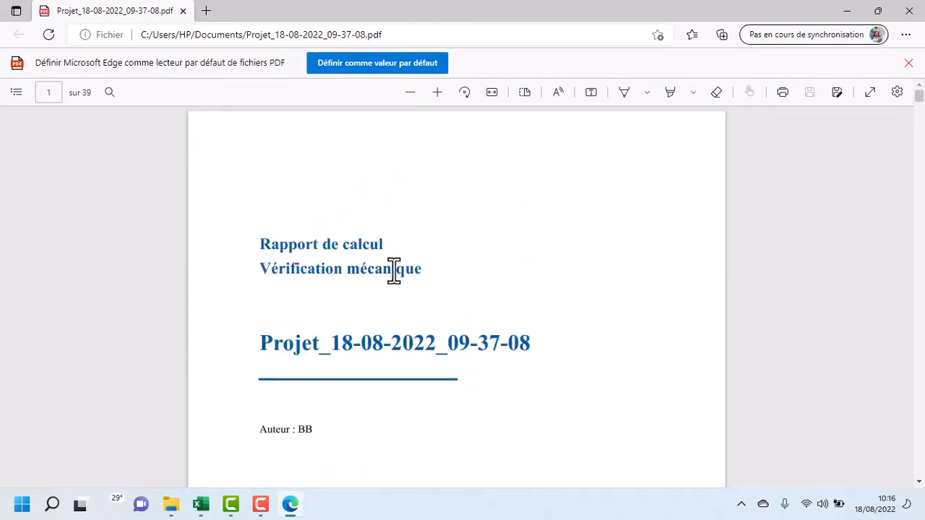
pyautogui.scroll(-6, 421, 268)
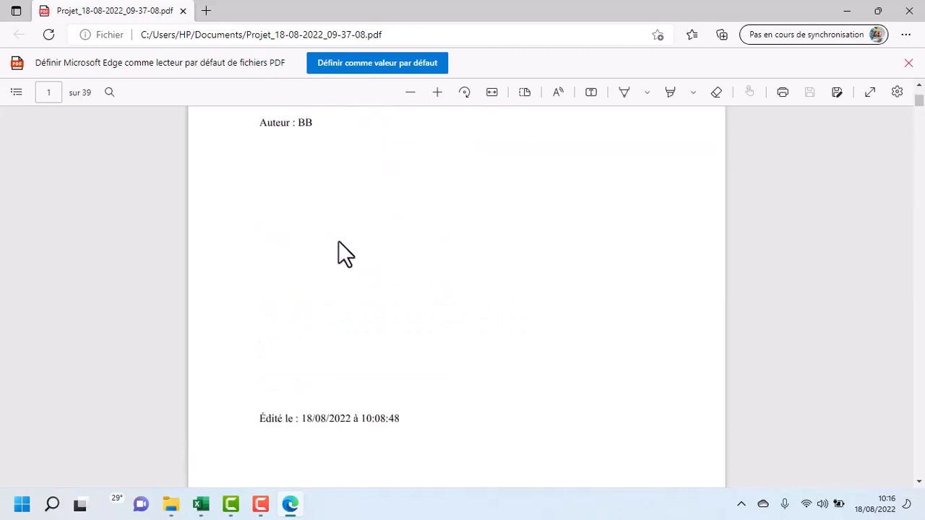
pyautogui.scroll(-3, 338, 235)
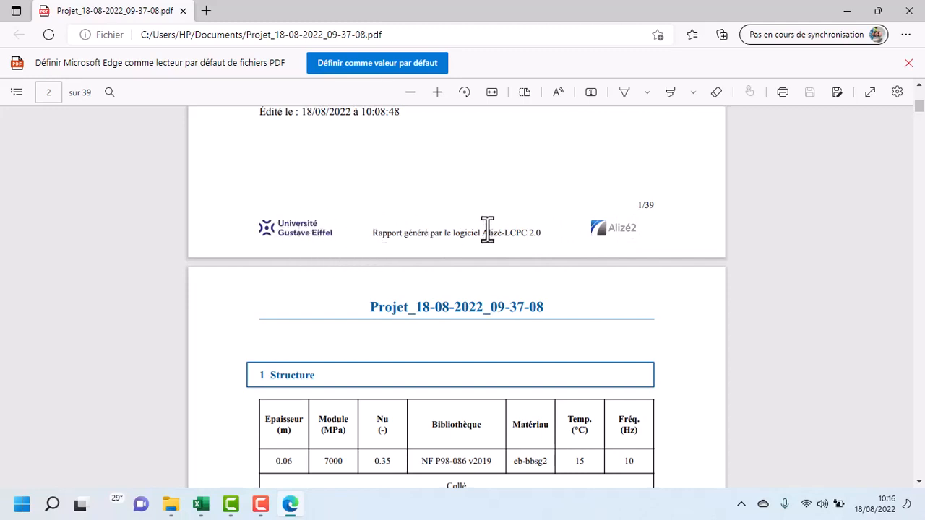
pyautogui.scroll(-5, 423, 253)
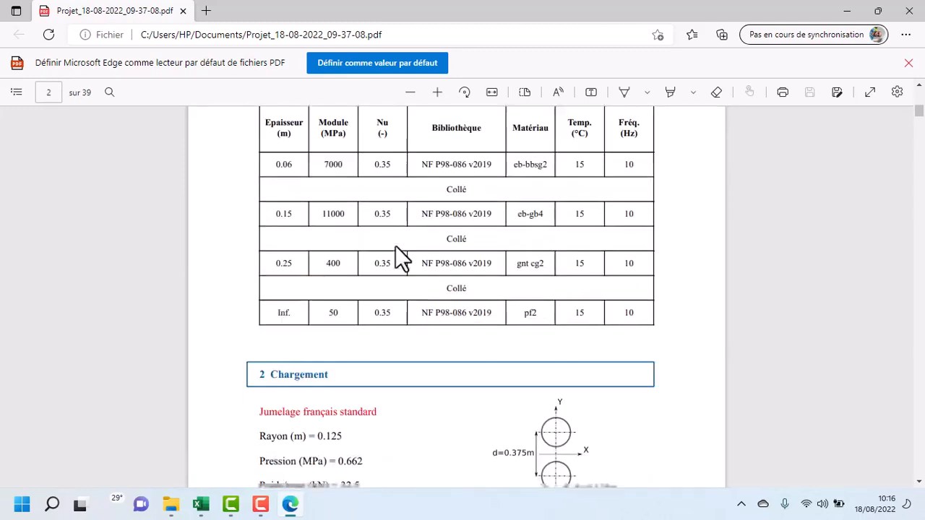
pyautogui.scroll(2, 396, 246)
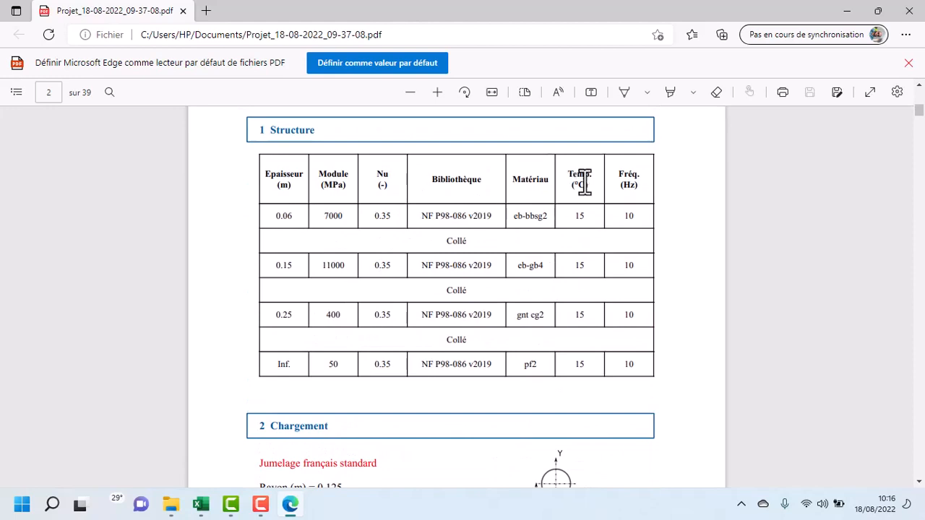
# Read the Chargement section, the traffic data and the Valeurs admissibles table with the calculation parameters of each layer
pyautogui.scroll(-4, 606, 192)
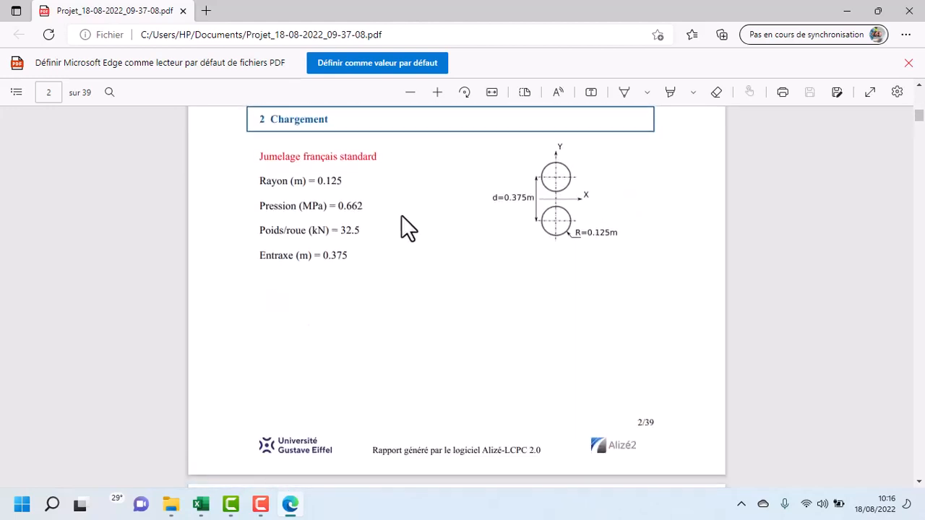
pyautogui.scroll(-9, 401, 216)
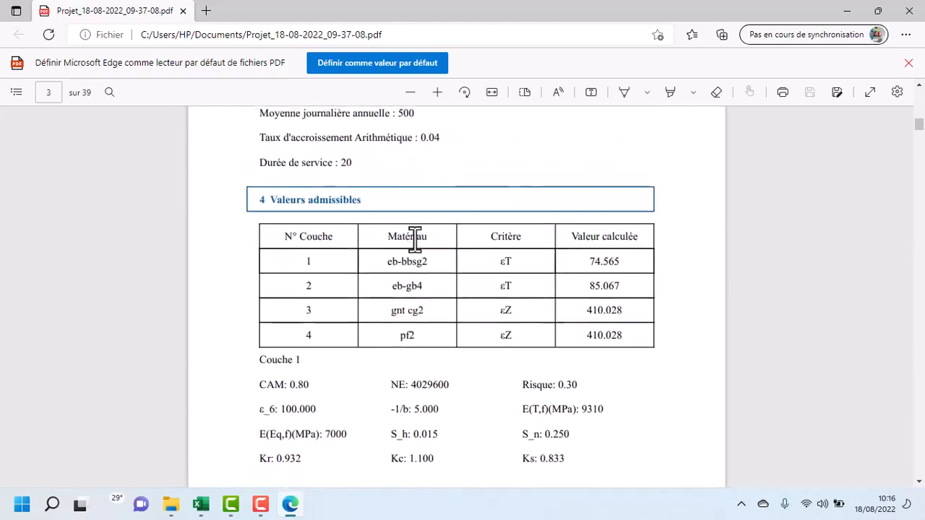
pyautogui.scroll(-8, 344, 210)
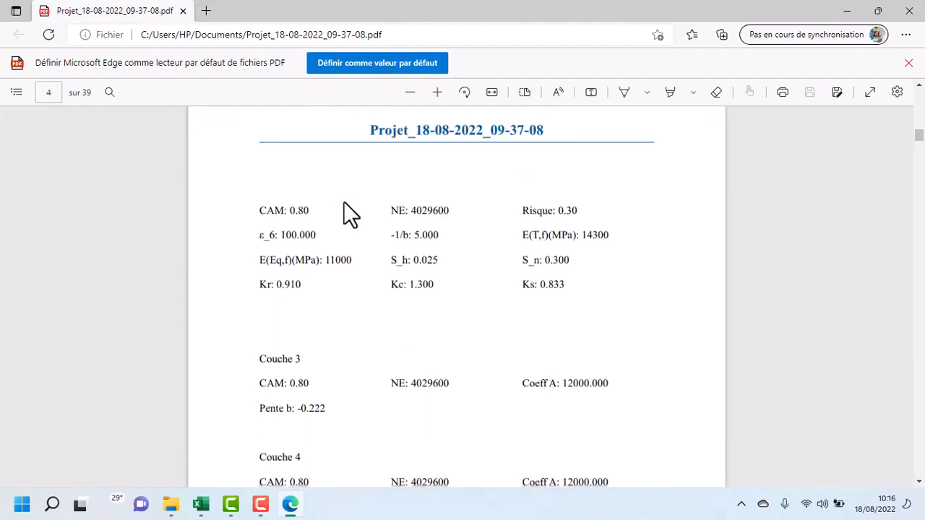
pyautogui.scroll(1, 343, 210)
# Examine the results tables for Valeurs de dimensionnement, Contraintes and Déformations, at the wheel centre and the middle of the jumelage
pyautogui.scroll(-9, 343, 209)
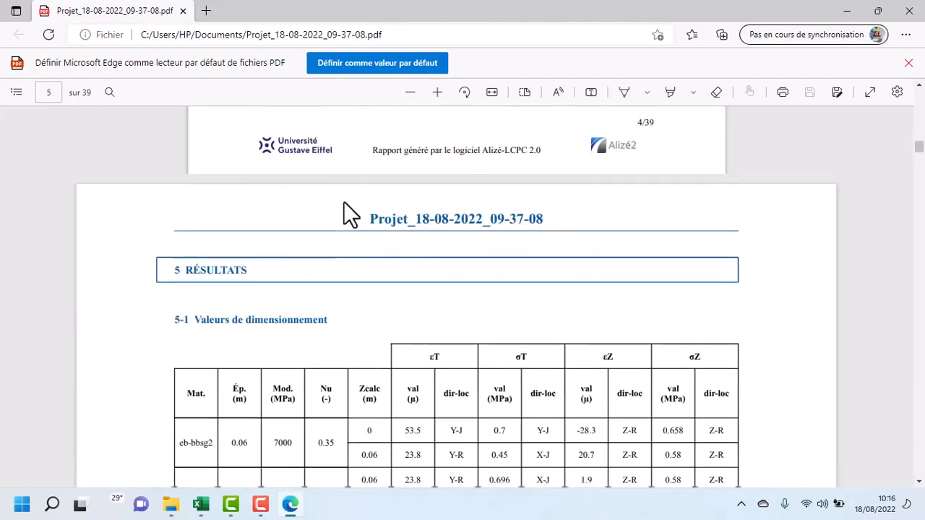
pyautogui.scroll(-3, 343, 202)
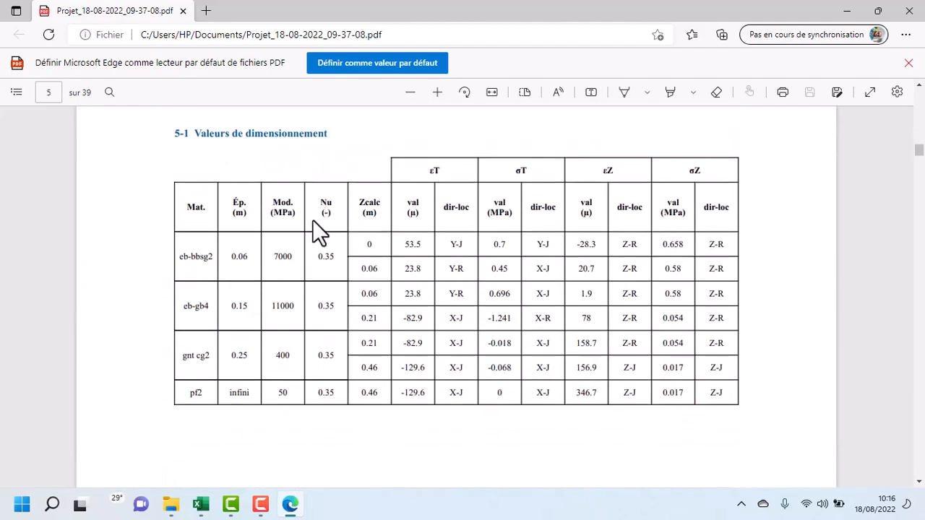
pyautogui.scroll(-2, 312, 220)
pyautogui.scroll(2, 313, 219)
pyautogui.scroll(-8, 312, 220)
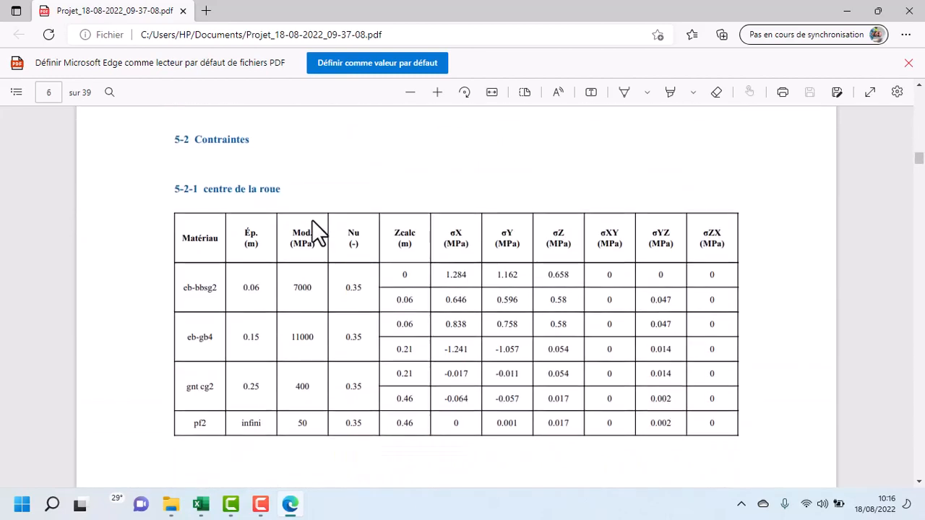
pyautogui.scroll(-8, 303, 235)
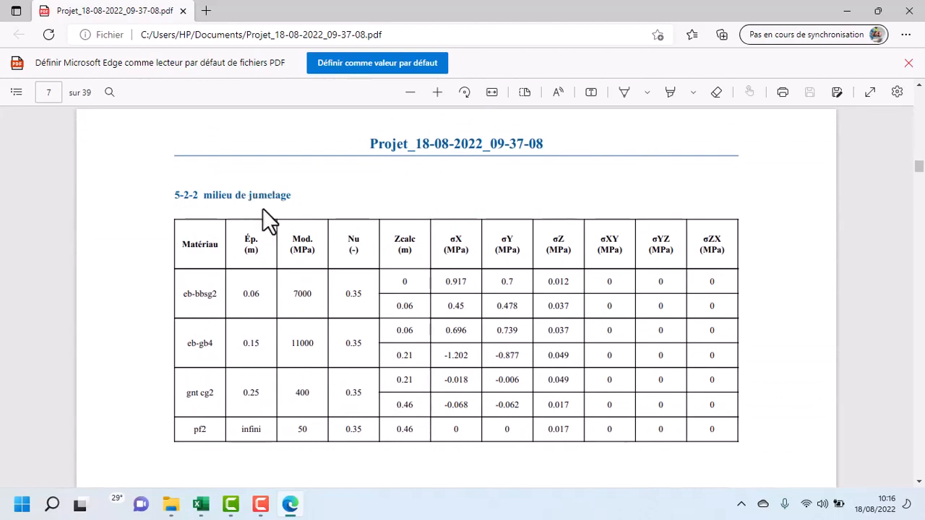
pyautogui.scroll(-10, 278, 217)
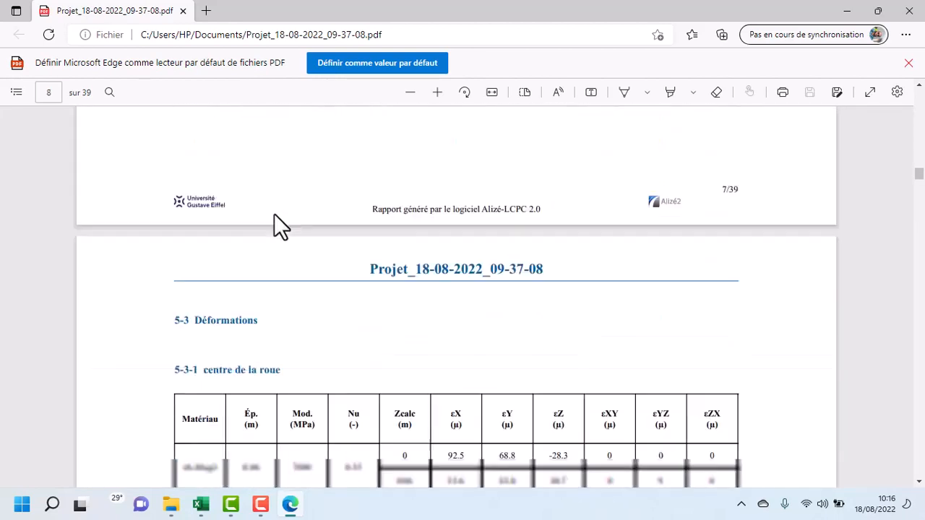
pyautogui.scroll(-20, 284, 246)
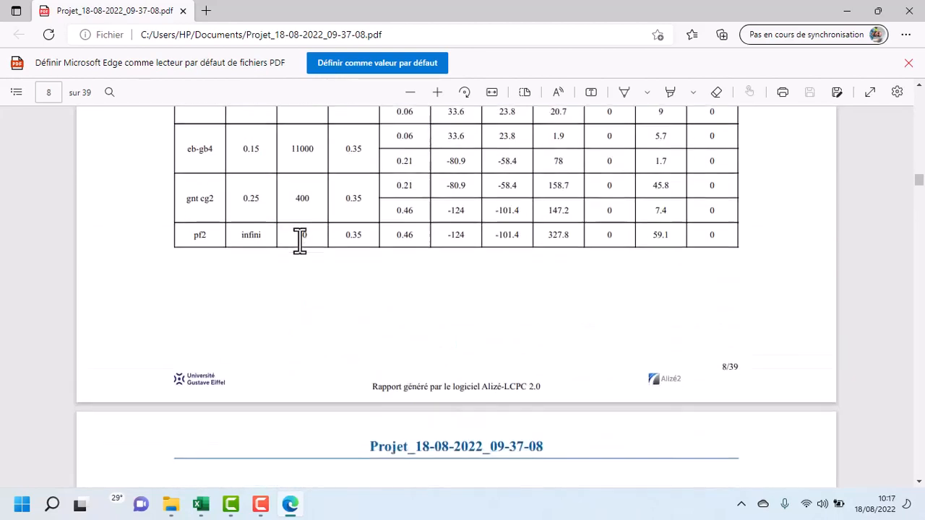
# Examine the first graphs of the Courbes 2D section, from EpsiT and SigmaT through SigmaZ, against depth
pyautogui.scroll(-5, 297, 242)
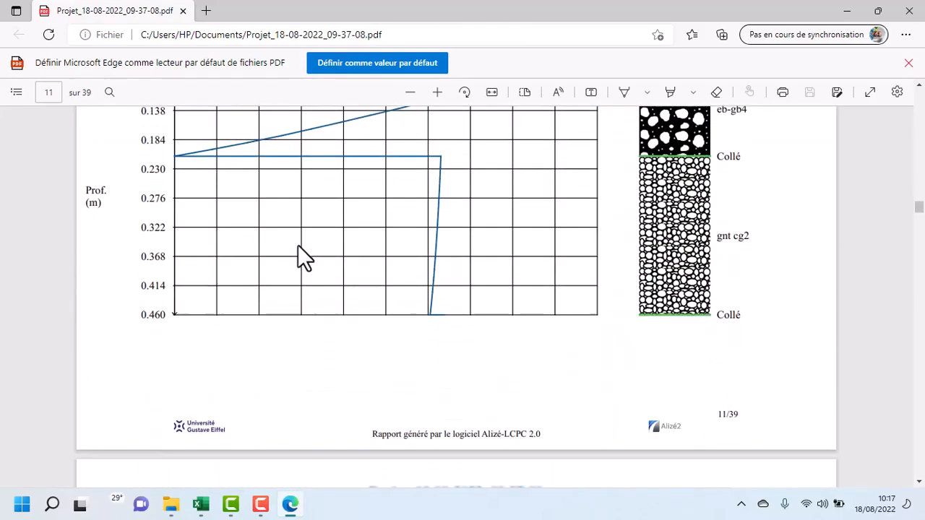
pyautogui.scroll(9, 298, 245)
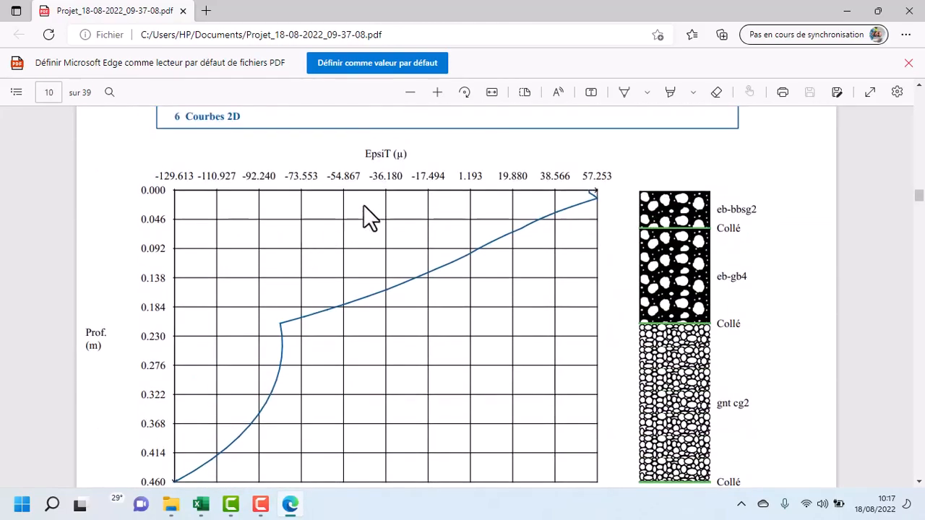
pyautogui.scroll(-2, 396, 193)
pyautogui.scroll(-8, 393, 197)
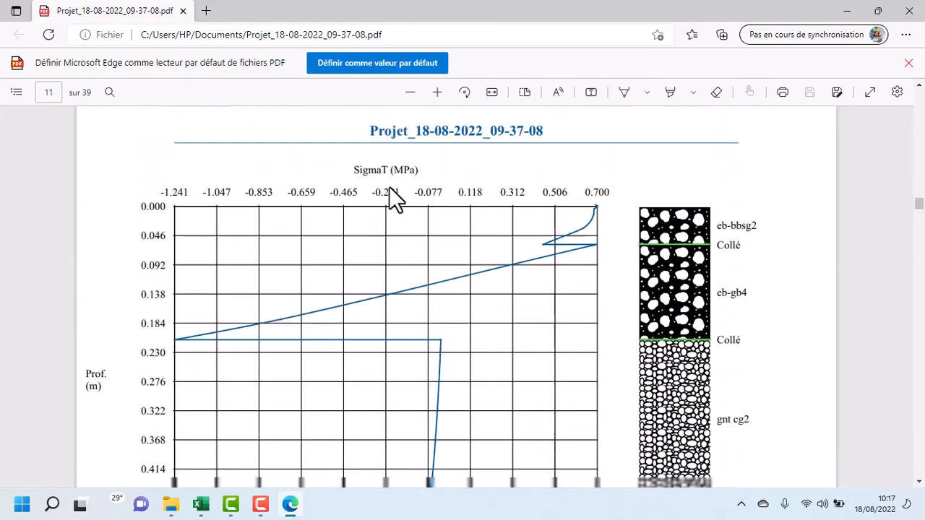
pyautogui.scroll(4, 391, 200)
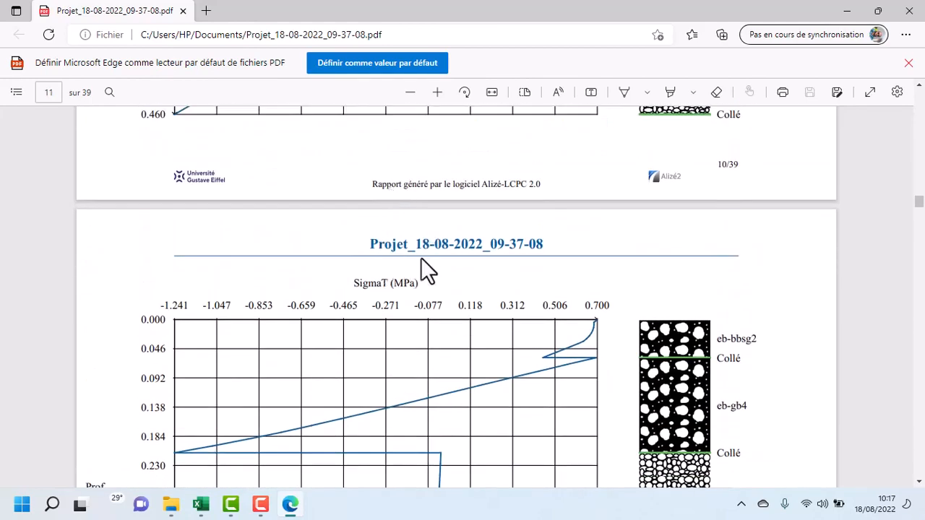
pyautogui.scroll(-10, 422, 261)
pyautogui.scroll(-20, 418, 240)
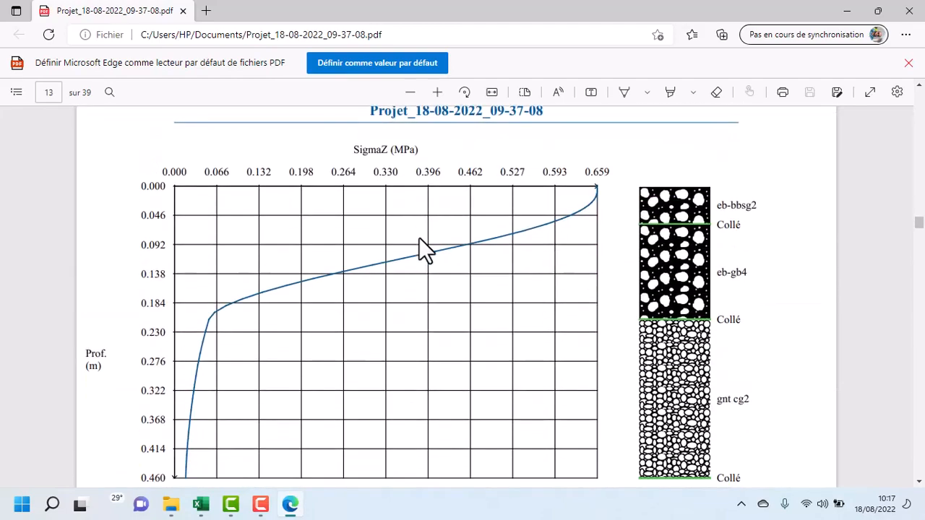
# Look through the remaining roue and jumelage strain and stress graphs up to the report's last page
pyautogui.scroll(-5, 421, 239)
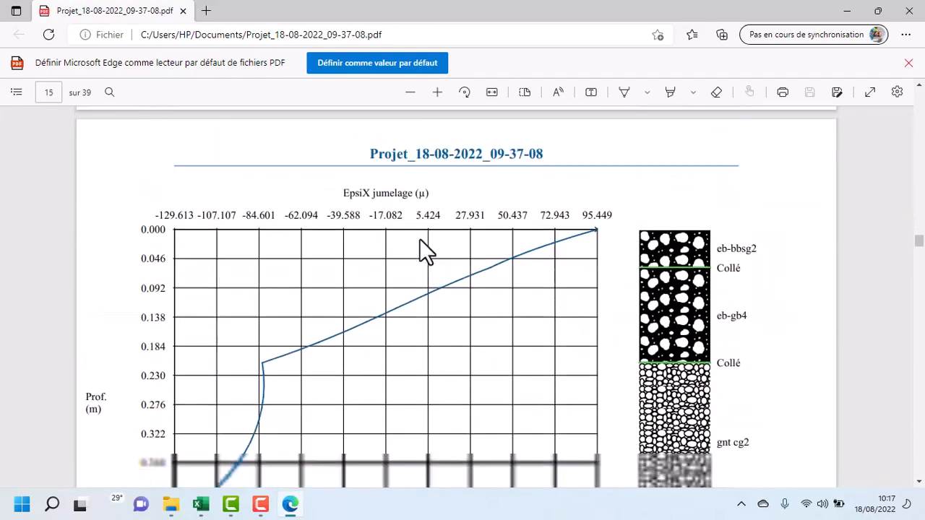
pyautogui.scroll(-3, 419, 236)
pyautogui.scroll(-20, 420, 236)
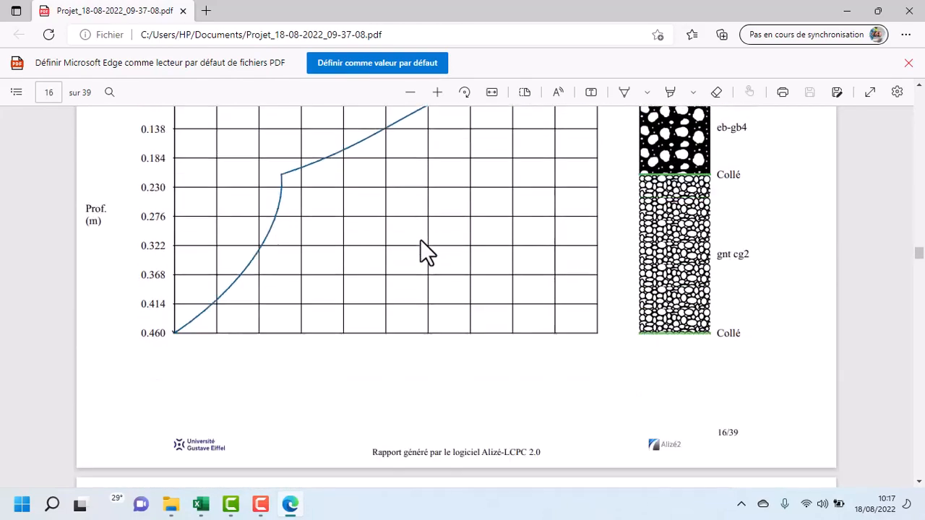
pyautogui.scroll(-20, 418, 241)
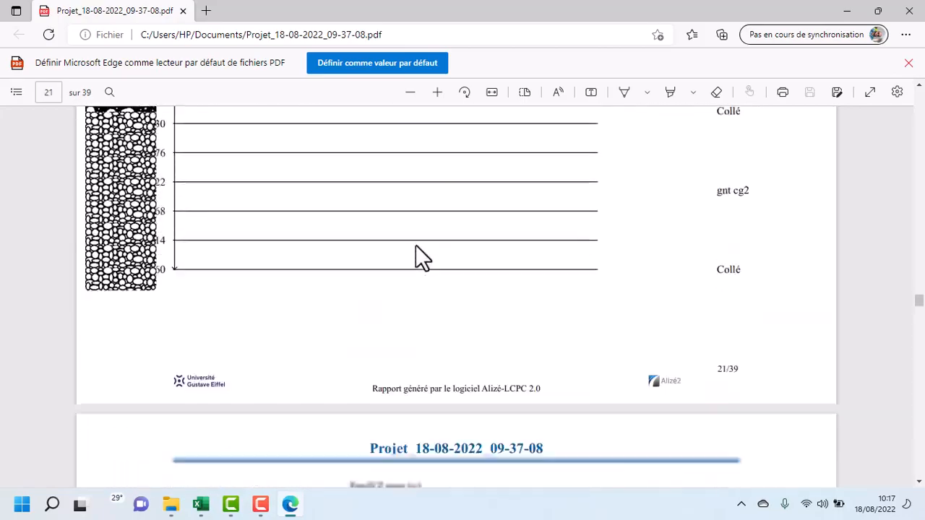
pyautogui.scroll(-20, 426, 273)
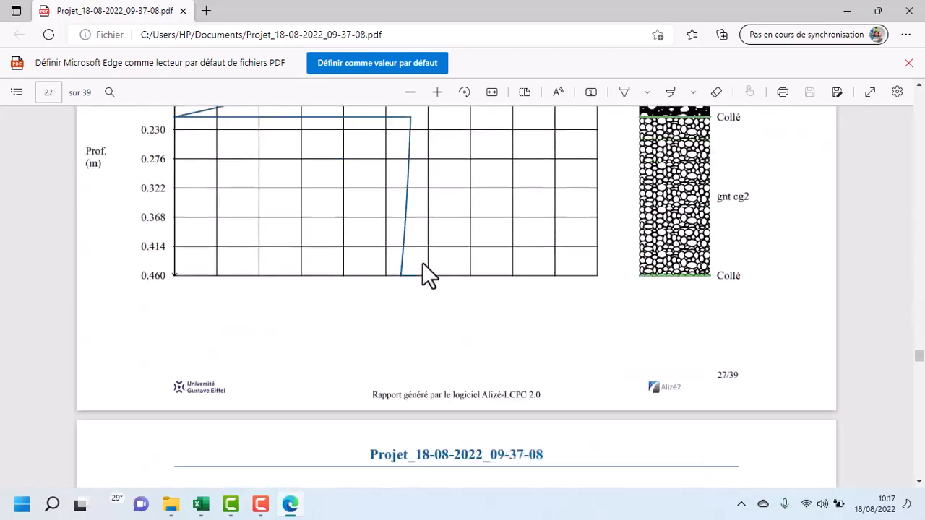
pyautogui.scroll(-20, 419, 264)
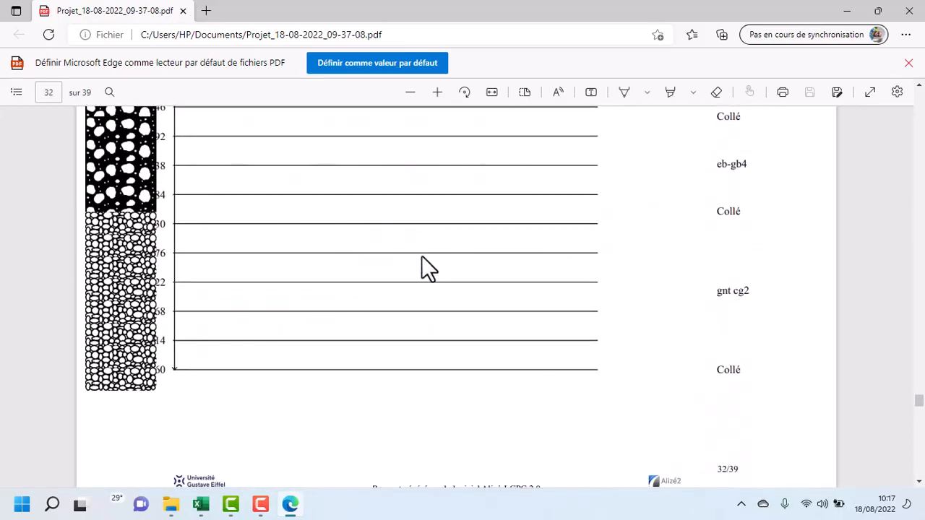
pyautogui.scroll(-20, 423, 257)
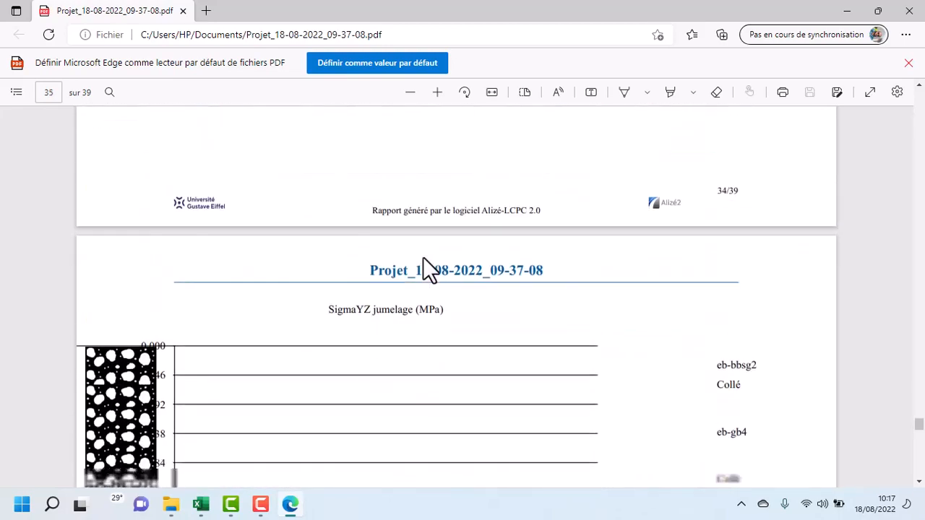
pyautogui.moveTo(919, 438); pyautogui.dragTo(920, 481)
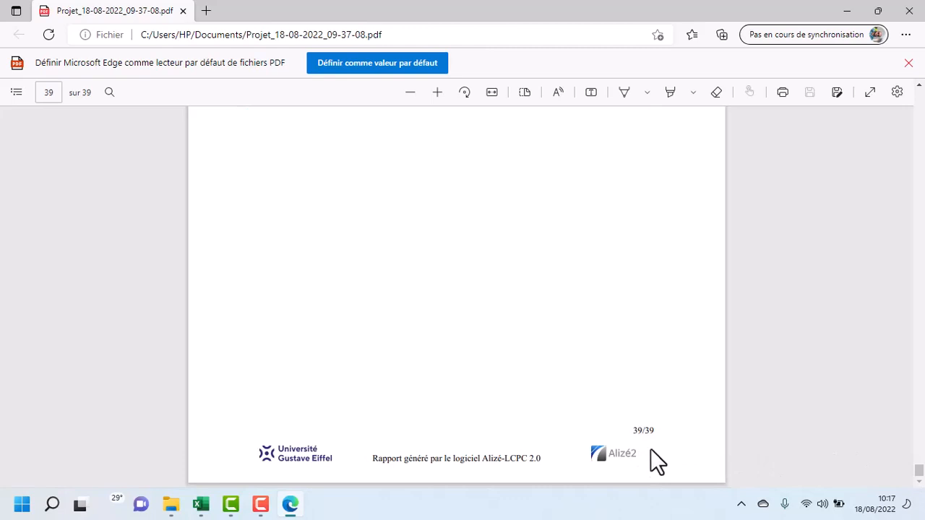
# Look back over the whole report at reduced page size, from the final curves to the Structure and Chargement page
pyautogui.scroll(1, 331, 278)
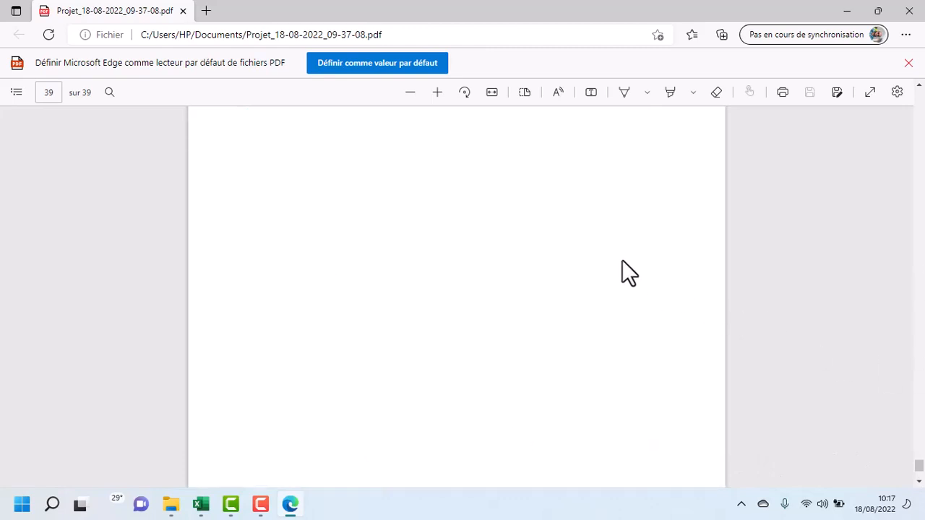
pyautogui.keyDown('ctrl'); pyautogui.scroll(-5, 622, 261); pyautogui.keyUp('ctrl')
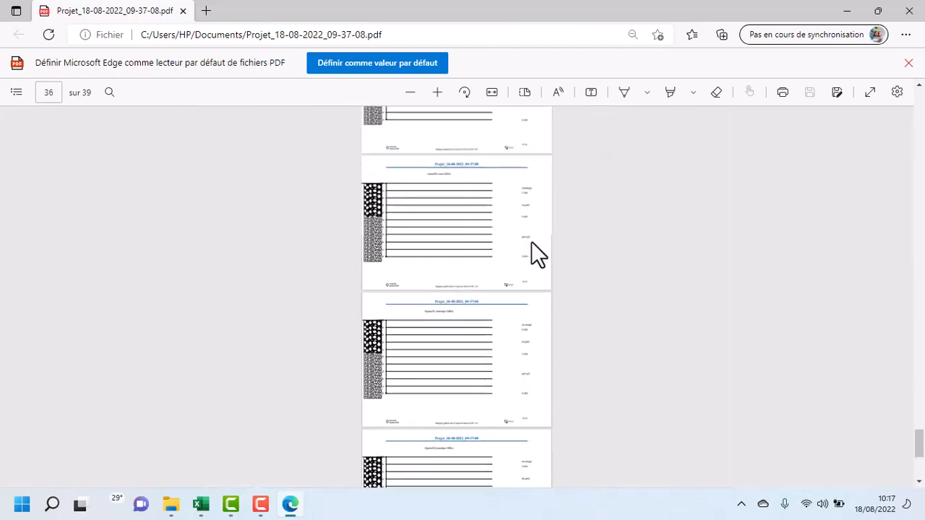
pyautogui.scroll(10, 531, 241)
pyautogui.scroll(6, 527, 240)
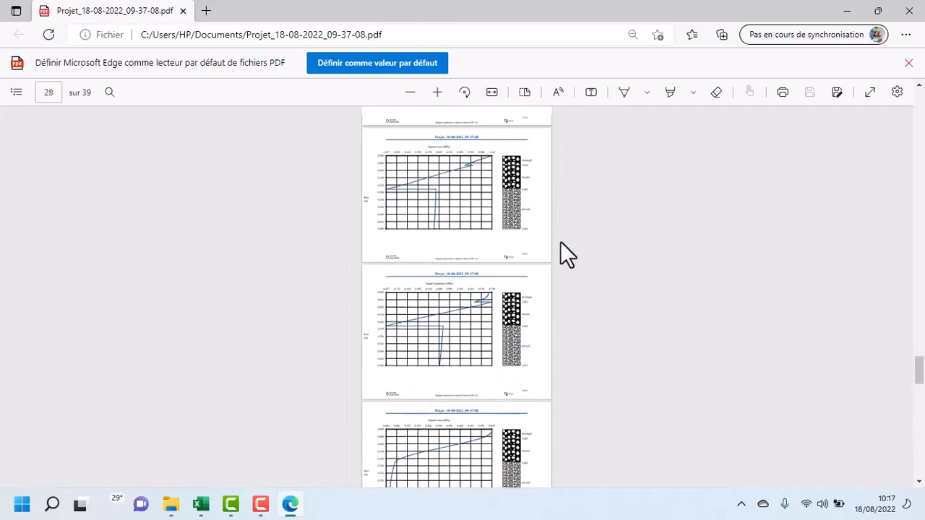
pyautogui.scroll(20, 560, 241)
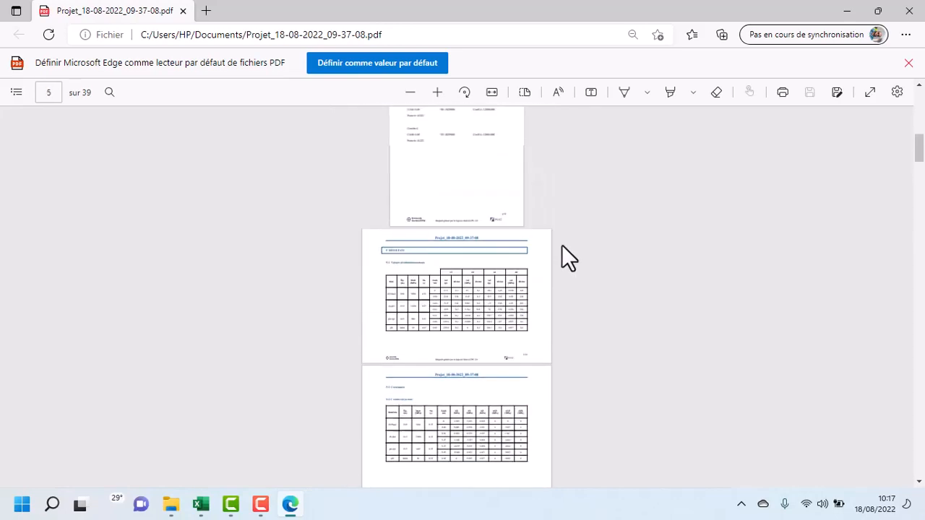
pyautogui.scroll(10, 563, 250)
pyautogui.scroll(-3, 467, 217)
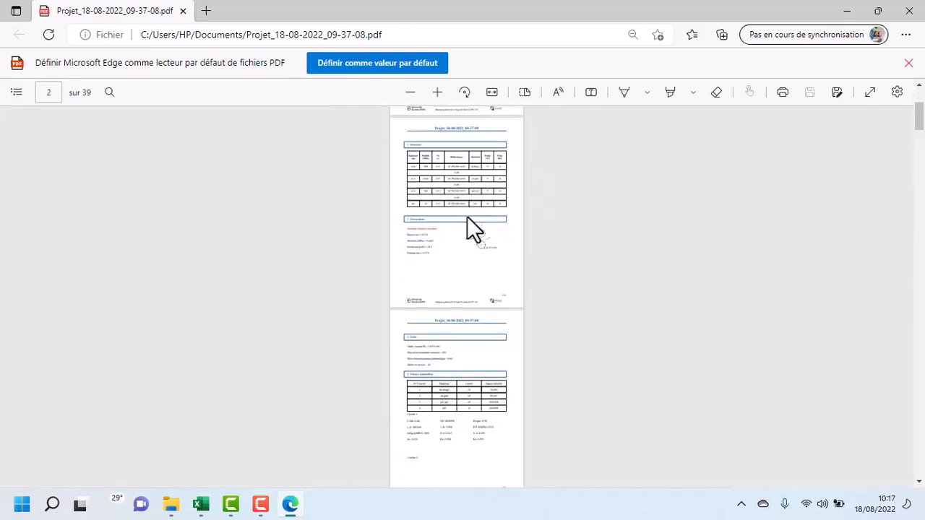